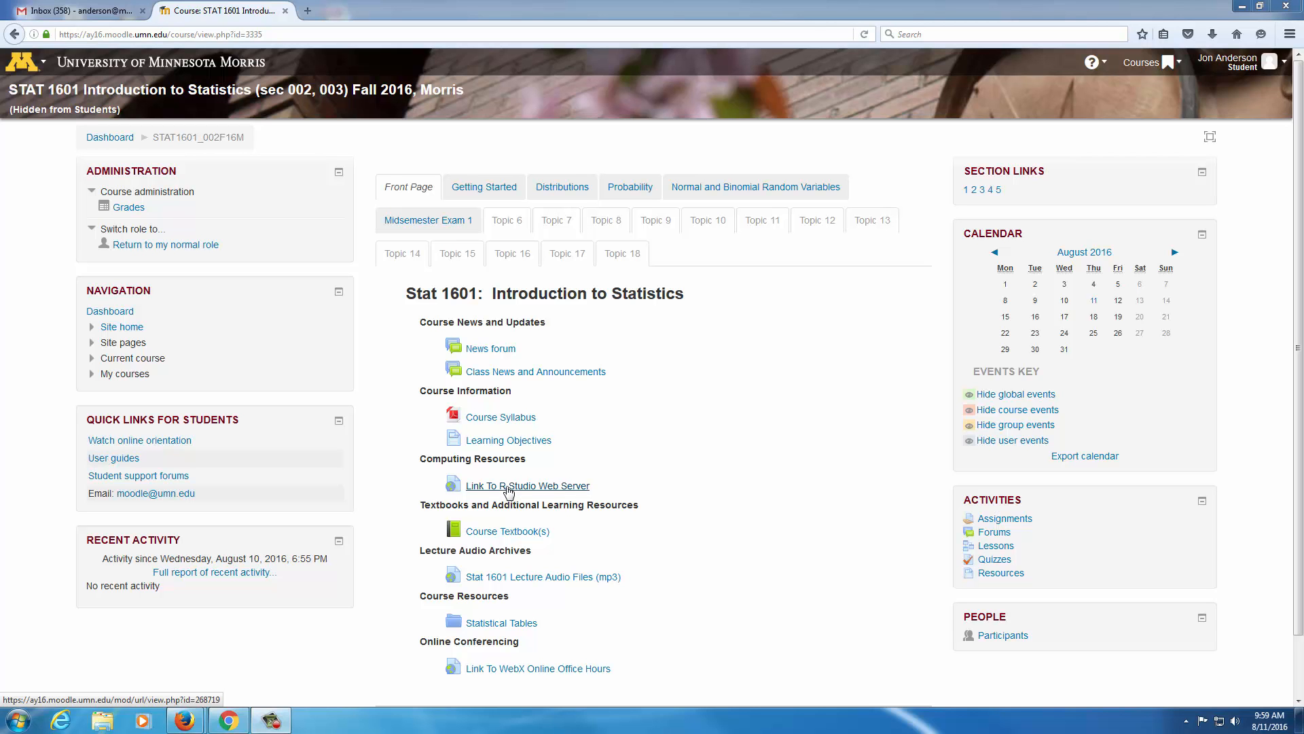
# Step: Open the course's link to the R Studio Web Server and sign in with the account username and password
pyautogui.click(509, 487)
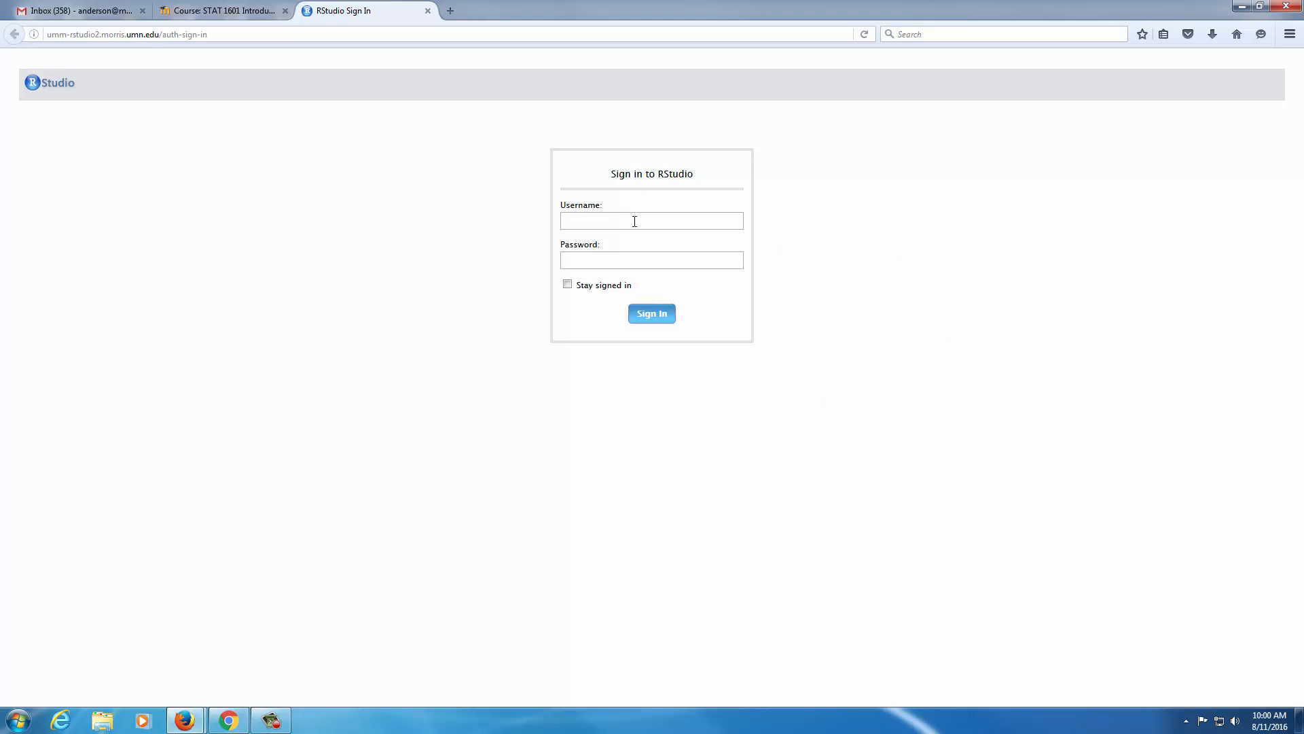
pyautogui.write('anderson')
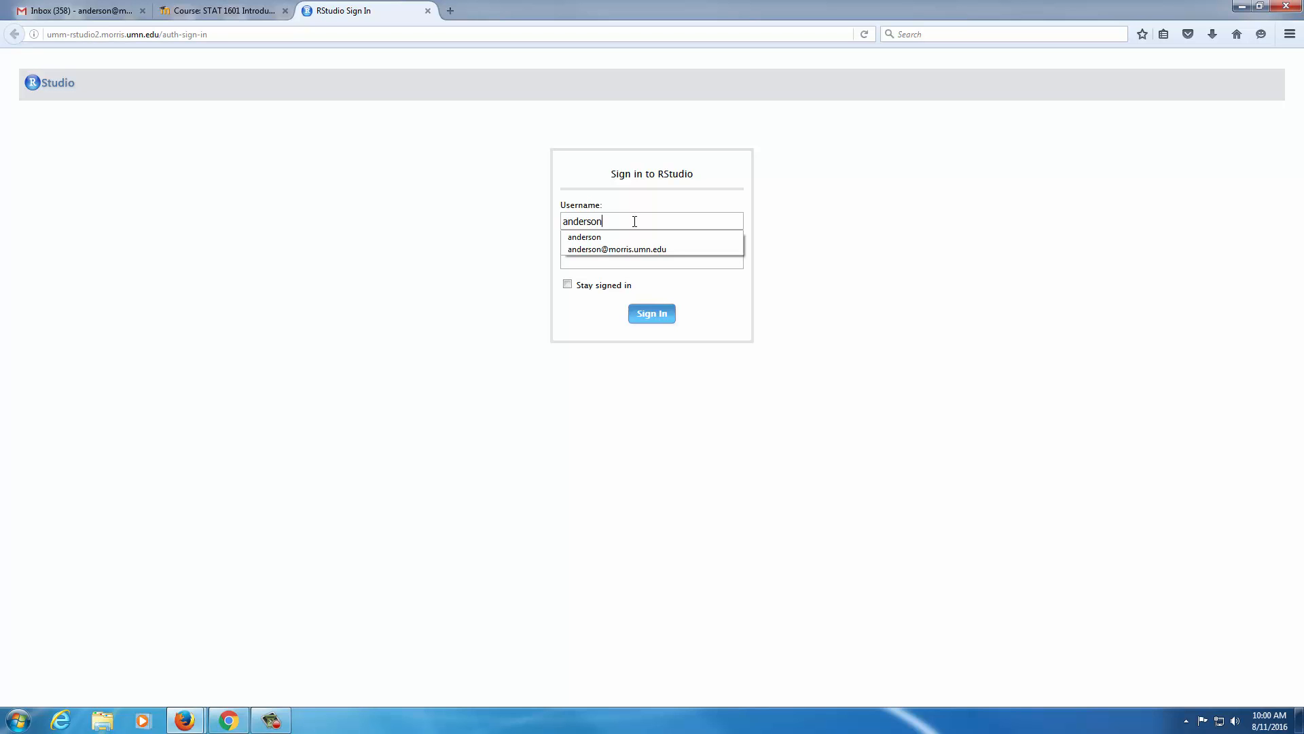
pyautogui.press('Tab')
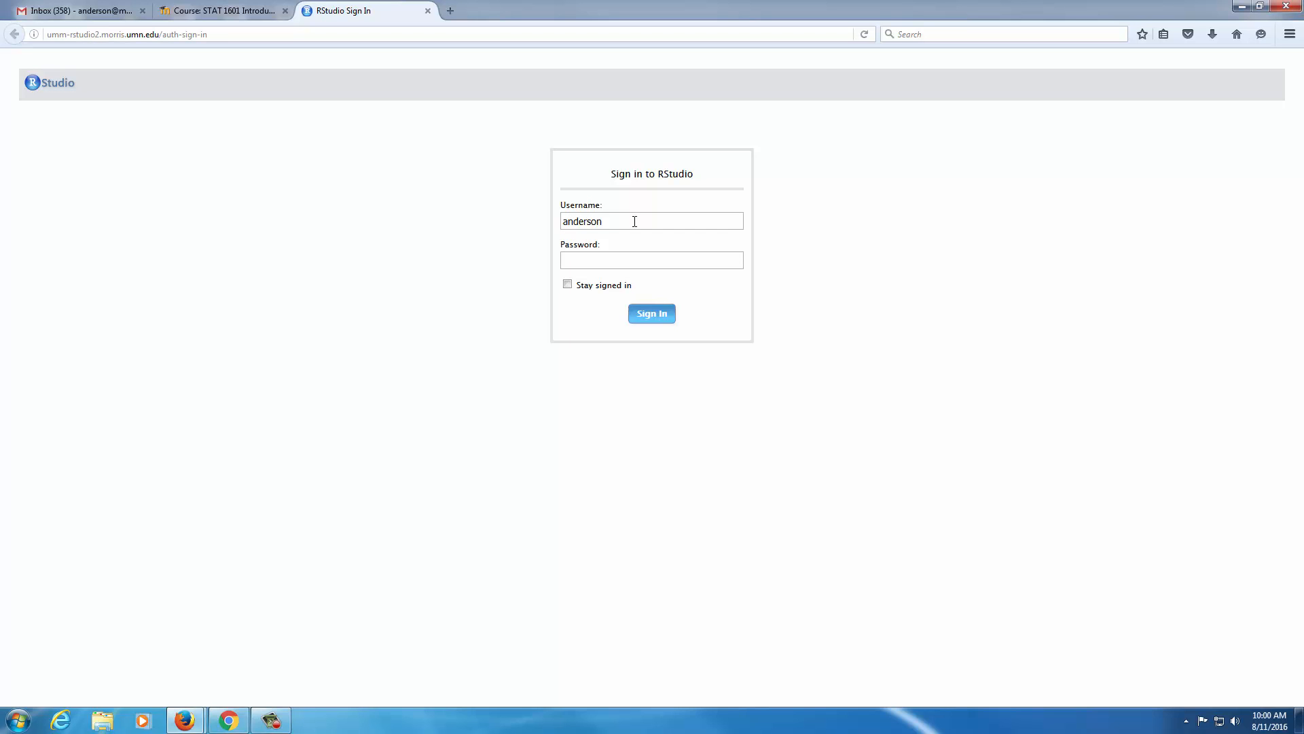
pyautogui.write('•••••••••••••')
pyautogui.press('Return')
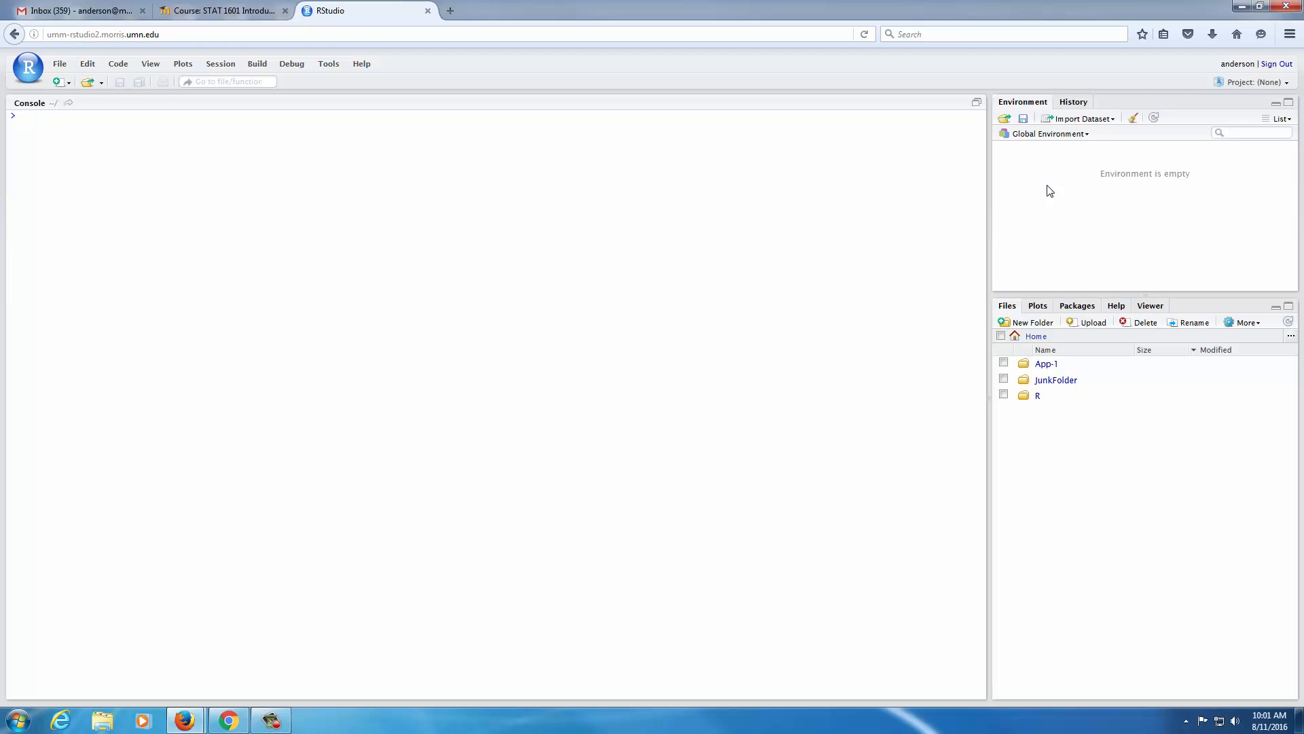
# Step: Start a package installation from Repository (CRAN) and list knitr, ggplot2, Hmisc, openintro, dplyr and Sleuth3 as the packages
pyautogui.click(1076, 309)
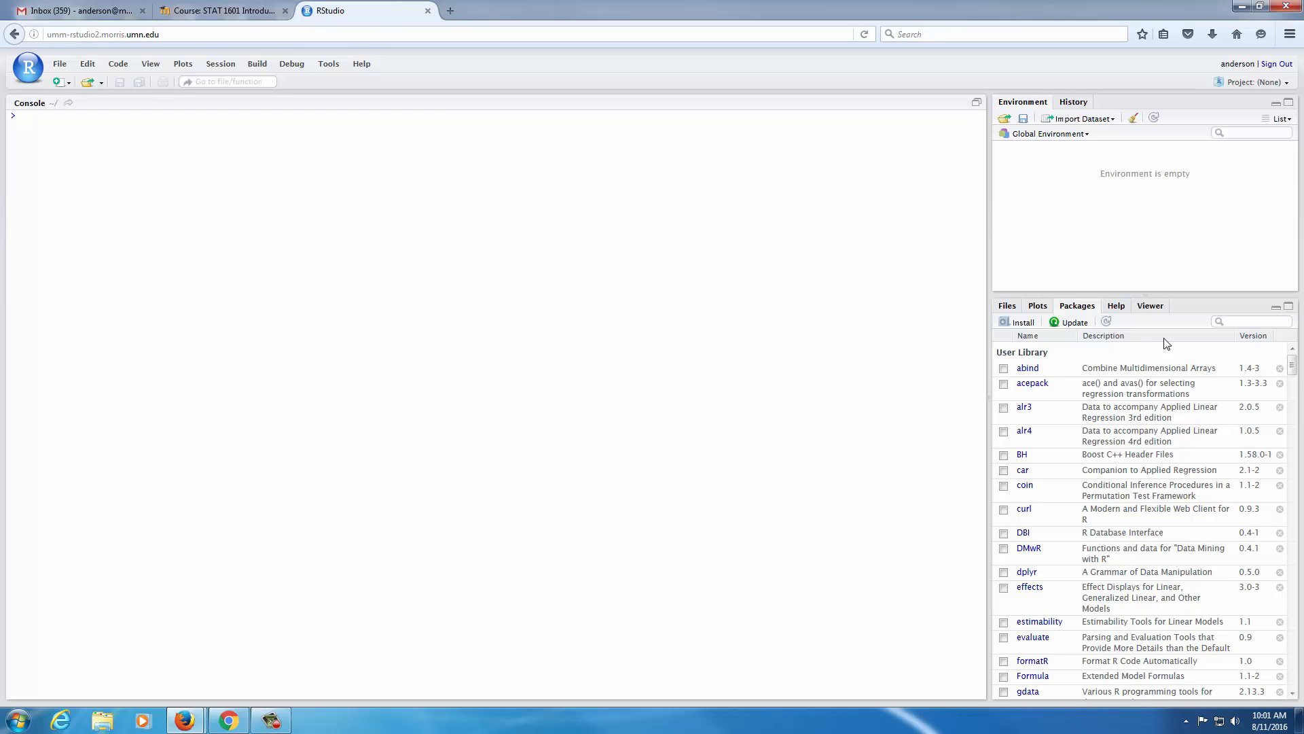
pyautogui.click(1021, 323)
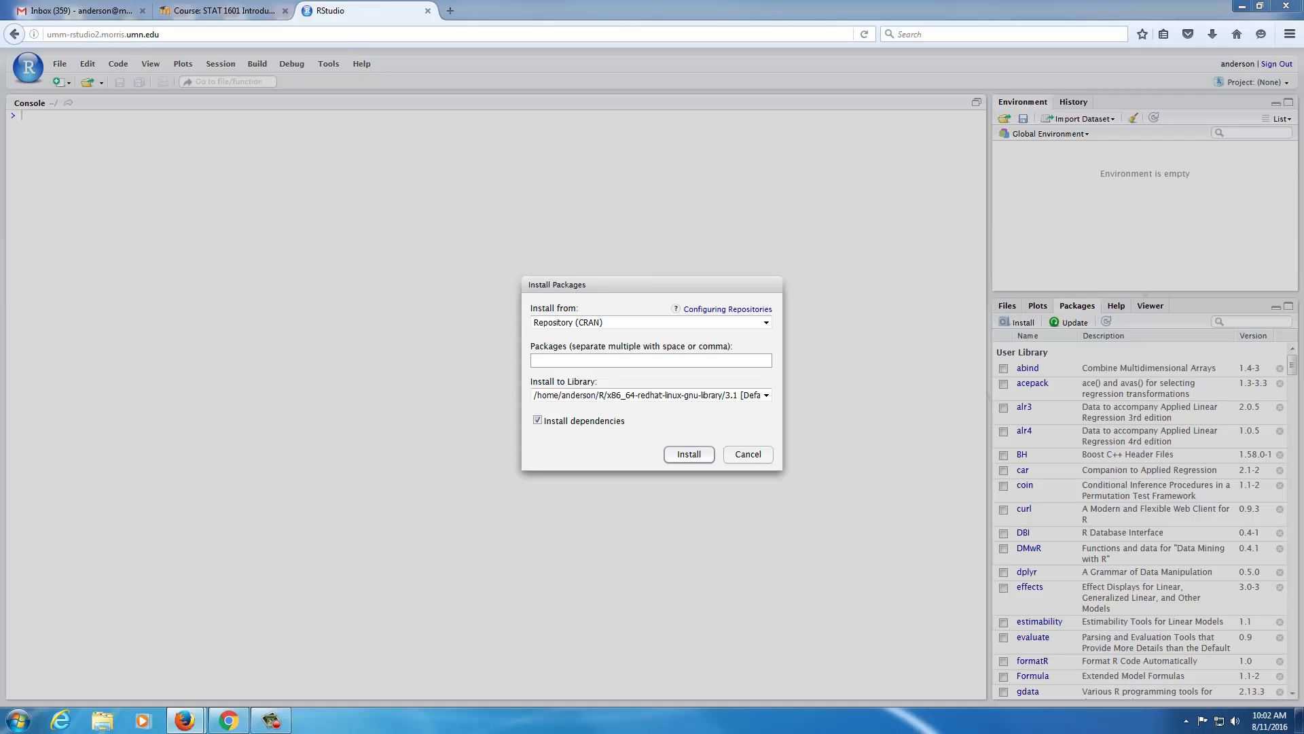
pyautogui.click(551, 360)
pyautogui.write('knitr ggplot2 Hmisc openintro dplyr Sleuth3')
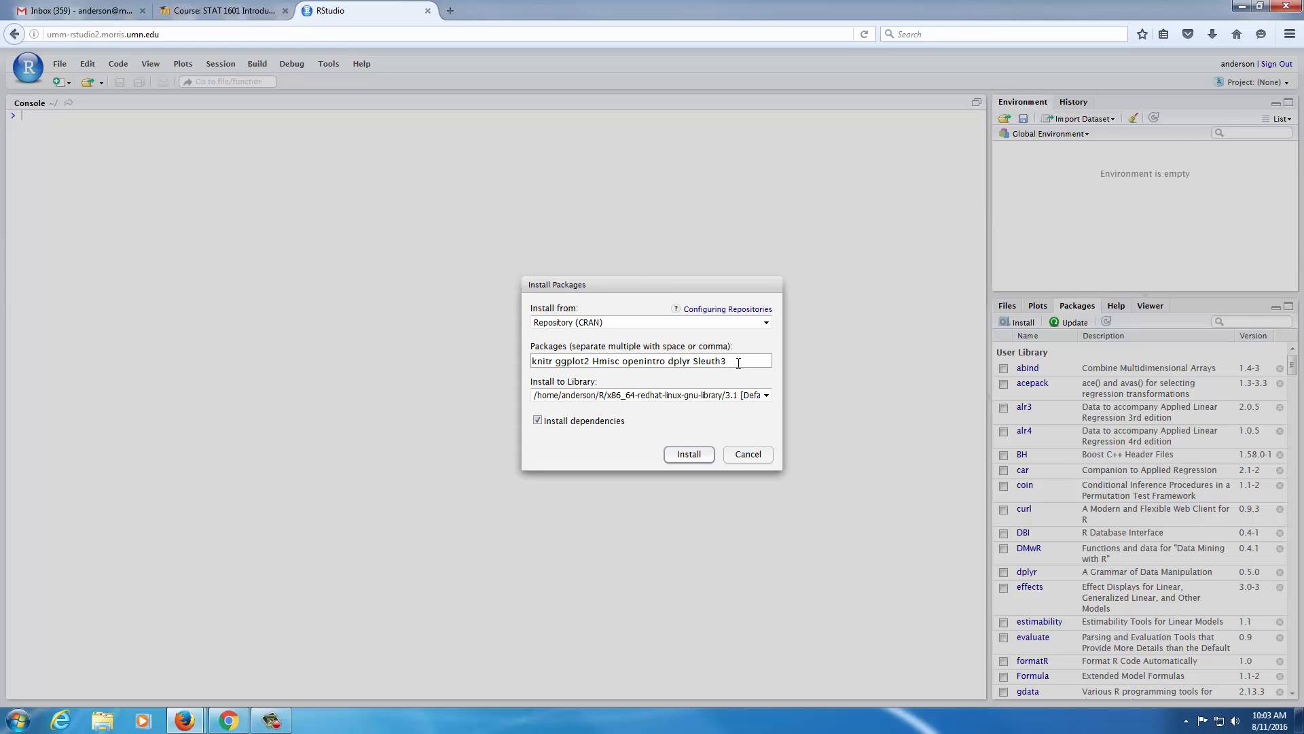
pyautogui.press('BackSpace')
pyautogui.write('Sleu')
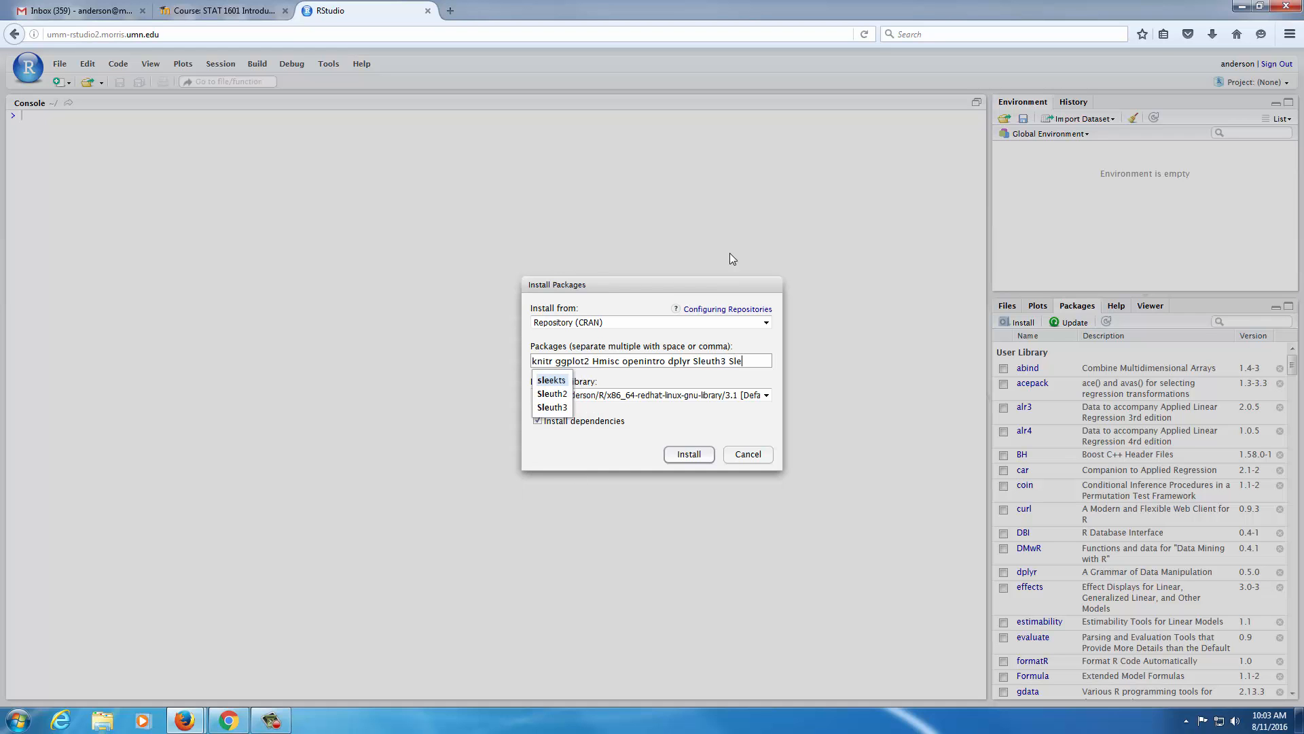
pyautogui.write('th')
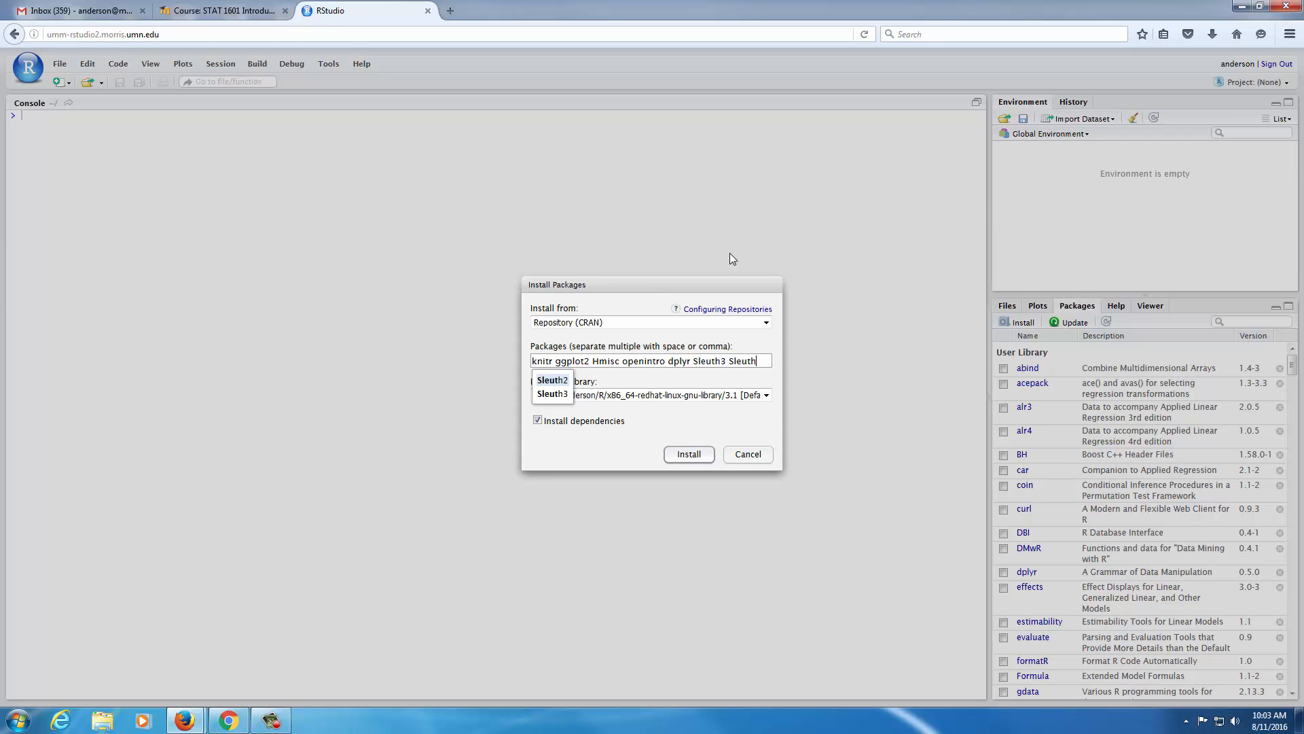
pyautogui.click(557, 381)
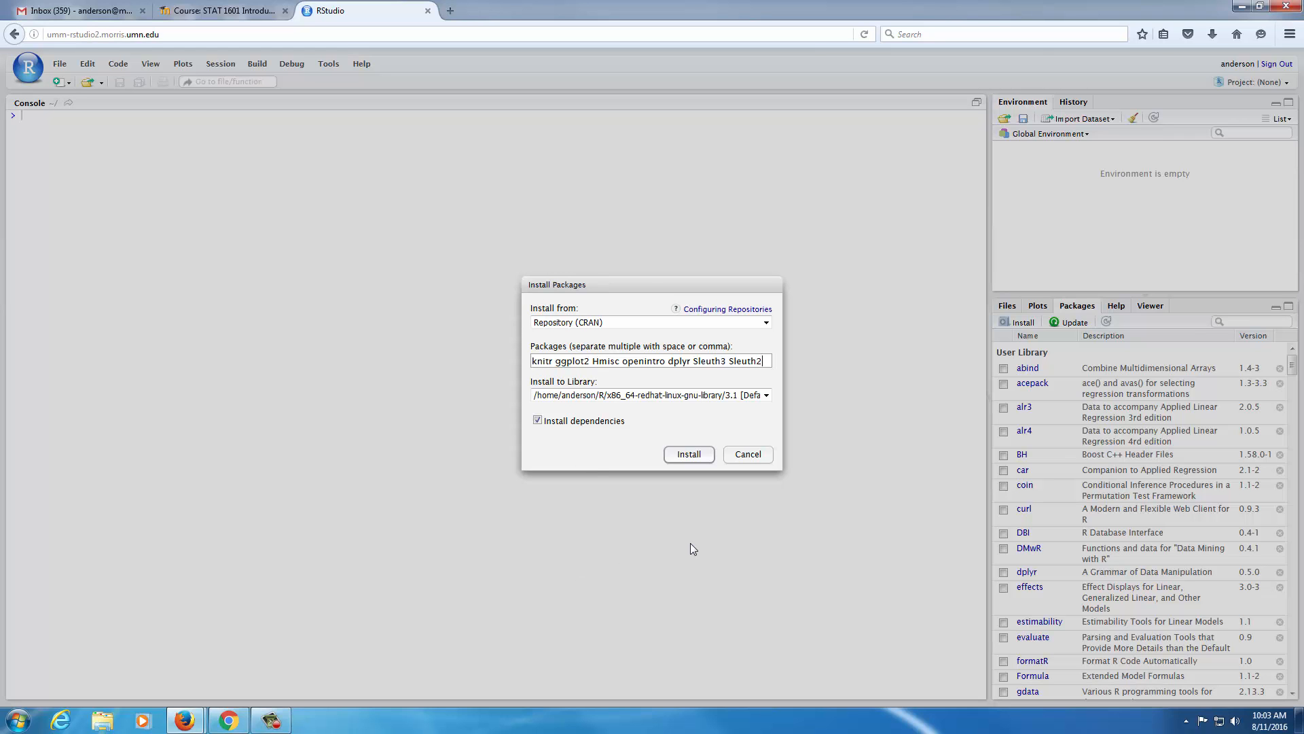
pyautogui.press('BackSpace')
pyautogui.press('BackSpace')
pyautogui.press('BackSpace')
pyautogui.press('BackSpace')
pyautogui.press('BackSpace')
pyautogui.press('BackSpace')
pyautogui.press('BackSpace')
pyautogui.press('BackSpace')
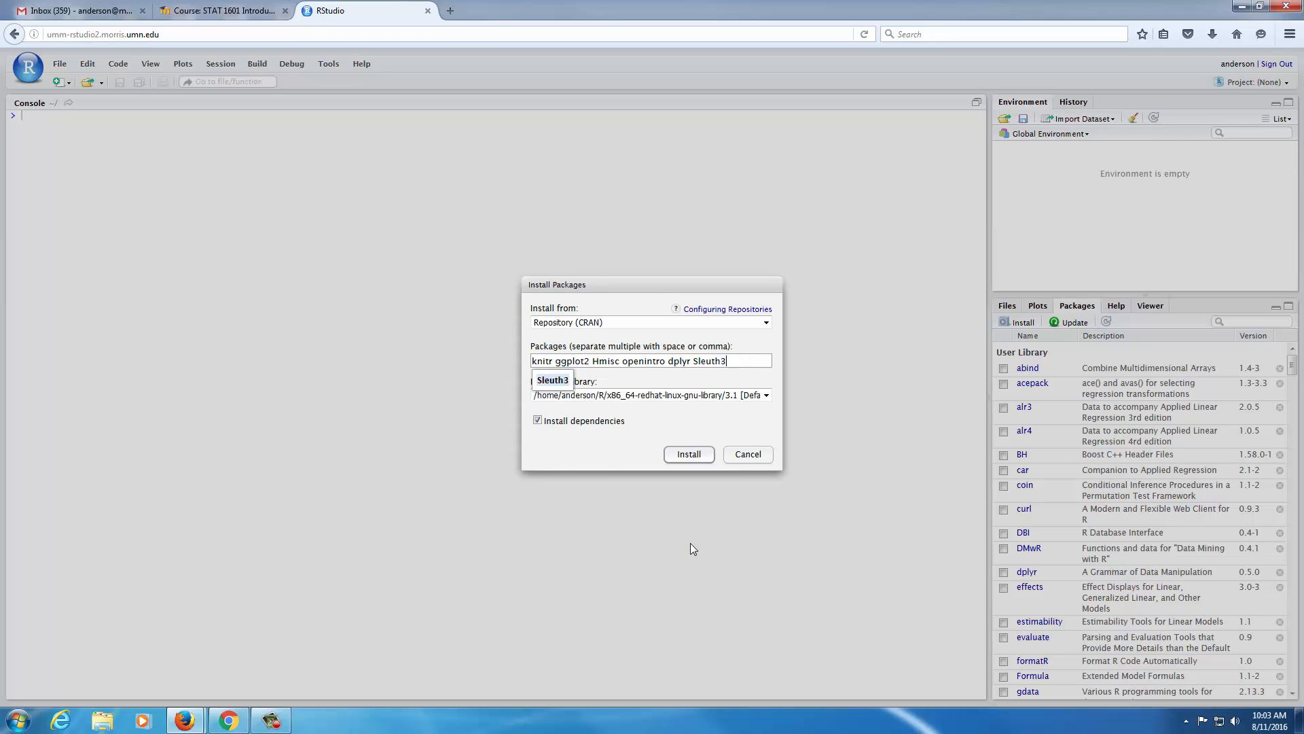
# Step: Install the listed packages together with their dependencies into the default user library
pyautogui.click(690, 454)
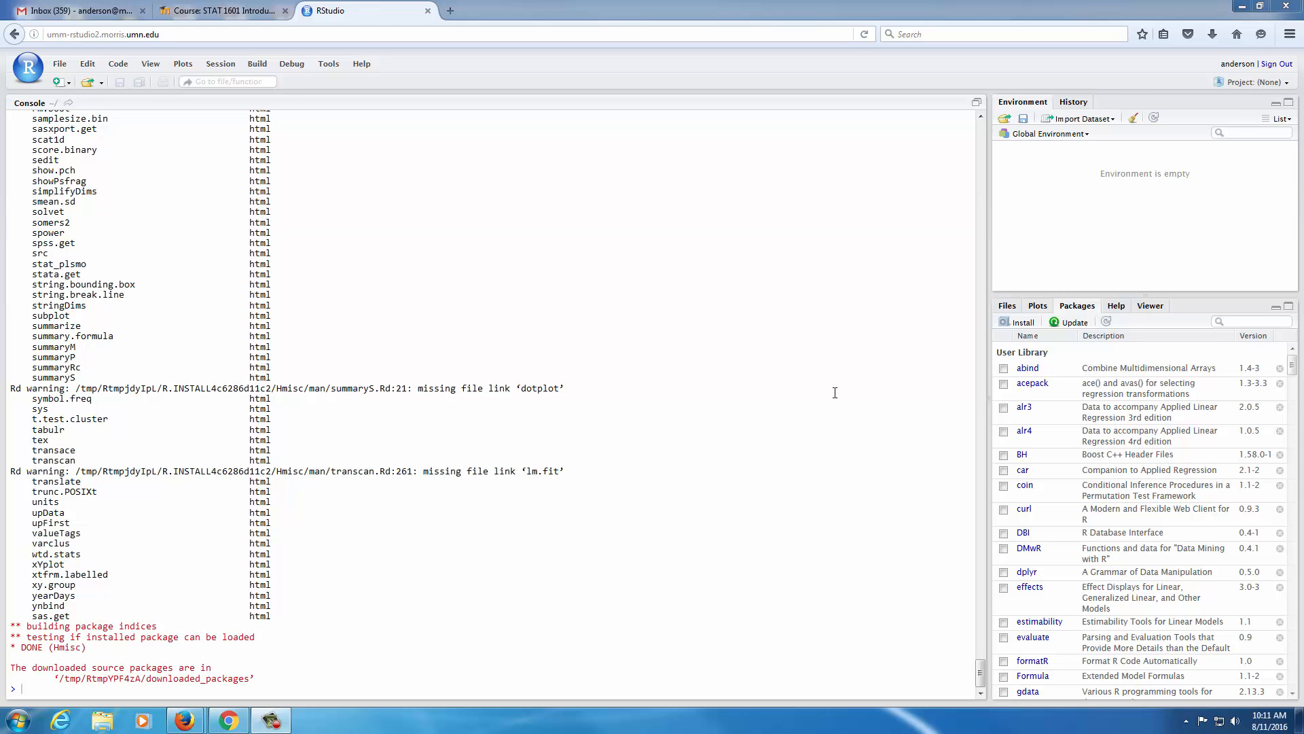
# Step: Upload the R Markdown file griprepeated.Rmd from the computer's RepMeas folder to the server's Home directory
pyautogui.click(1006, 306)
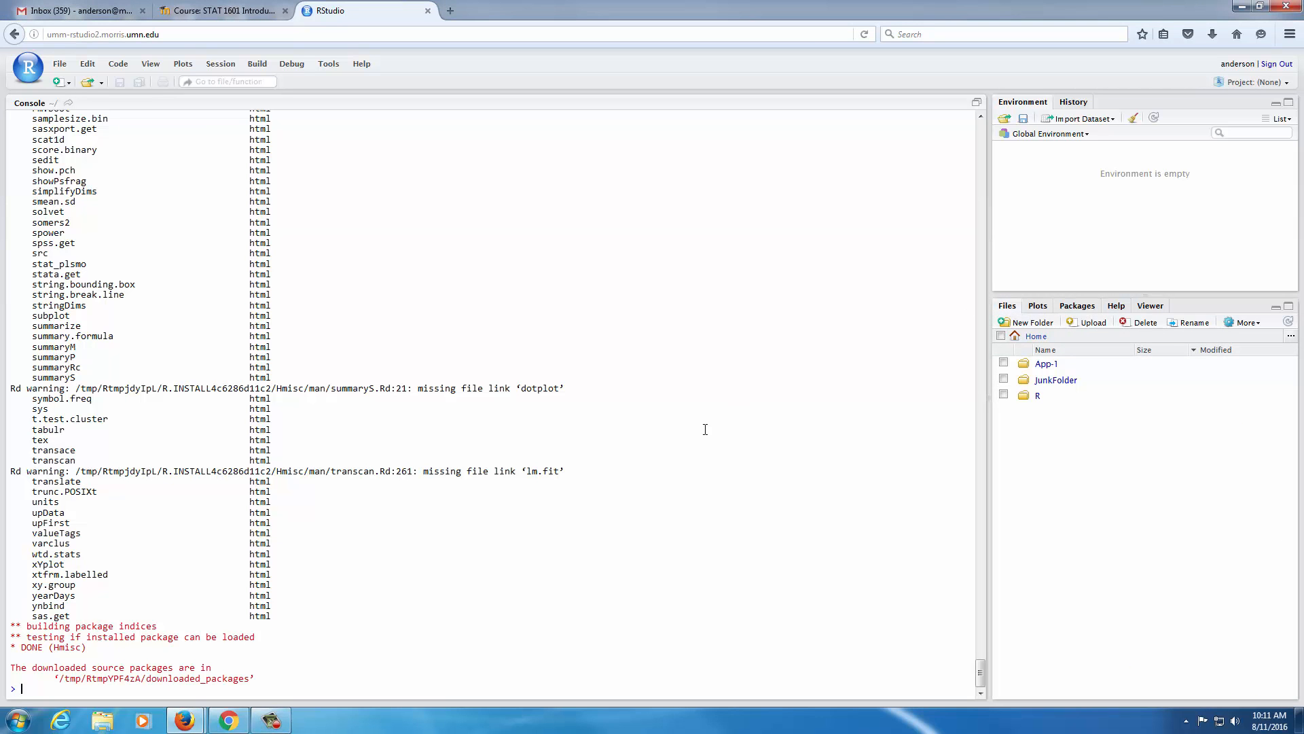
pyautogui.click(633, 509)
pyautogui.click(1086, 325)
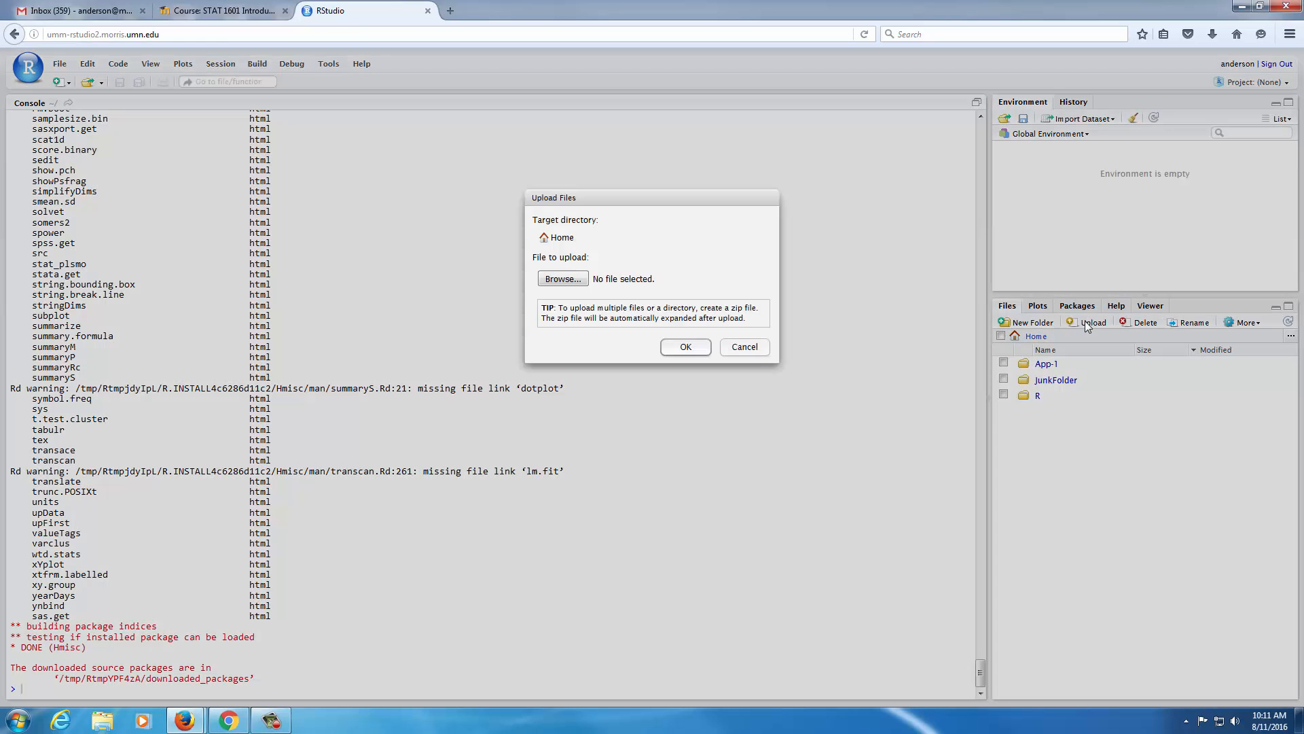
pyautogui.click(574, 283)
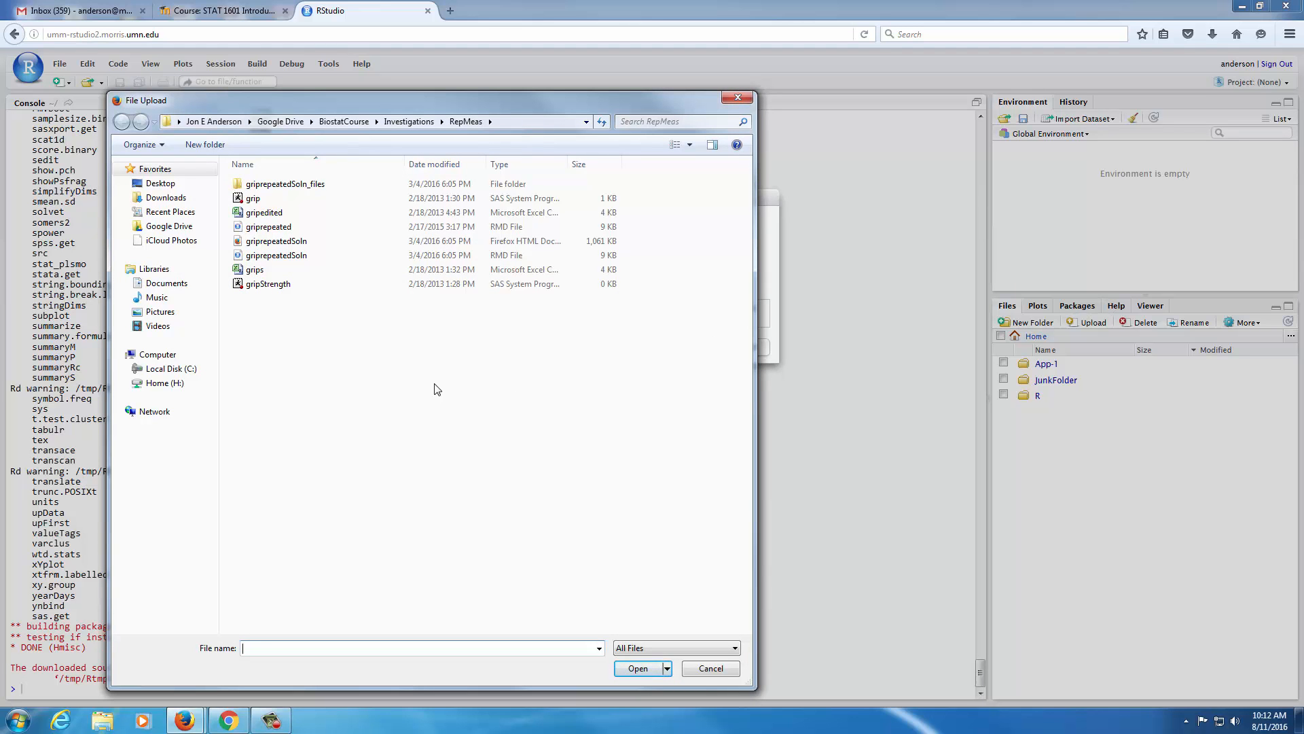
pyautogui.click(284, 227)
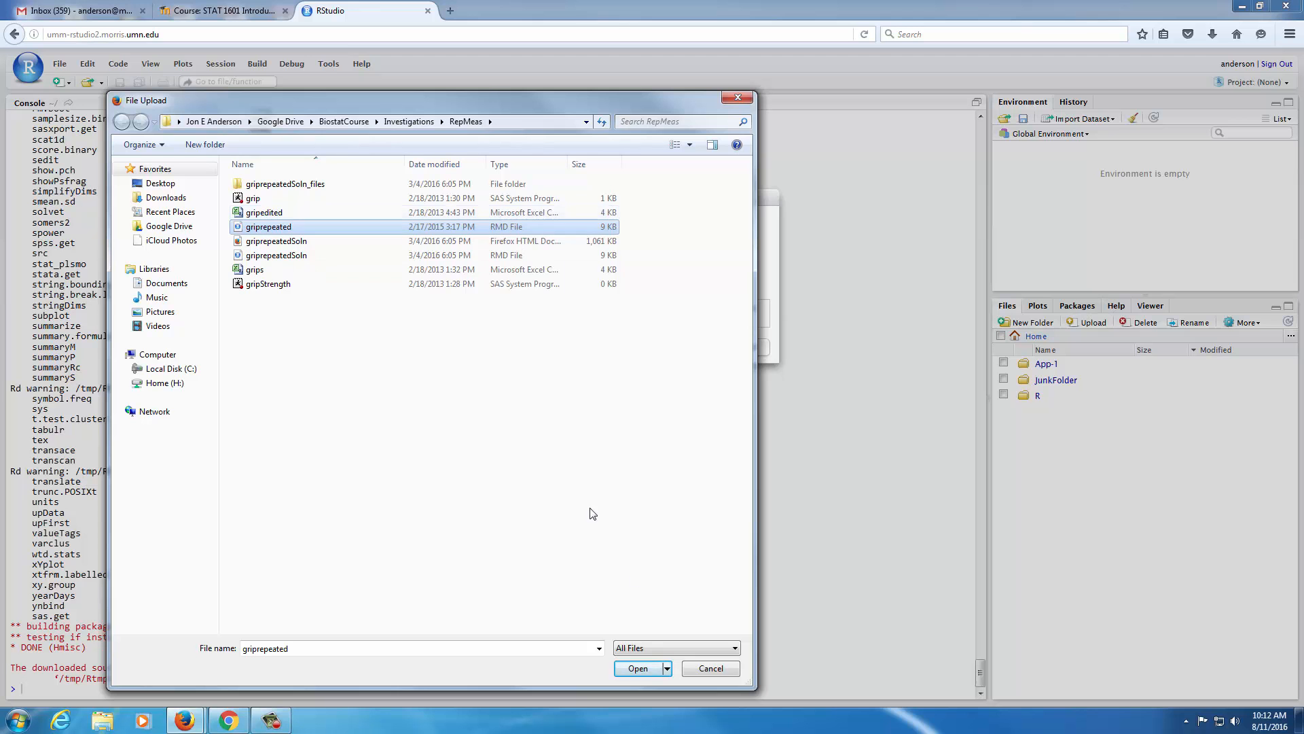
pyautogui.click(637, 668)
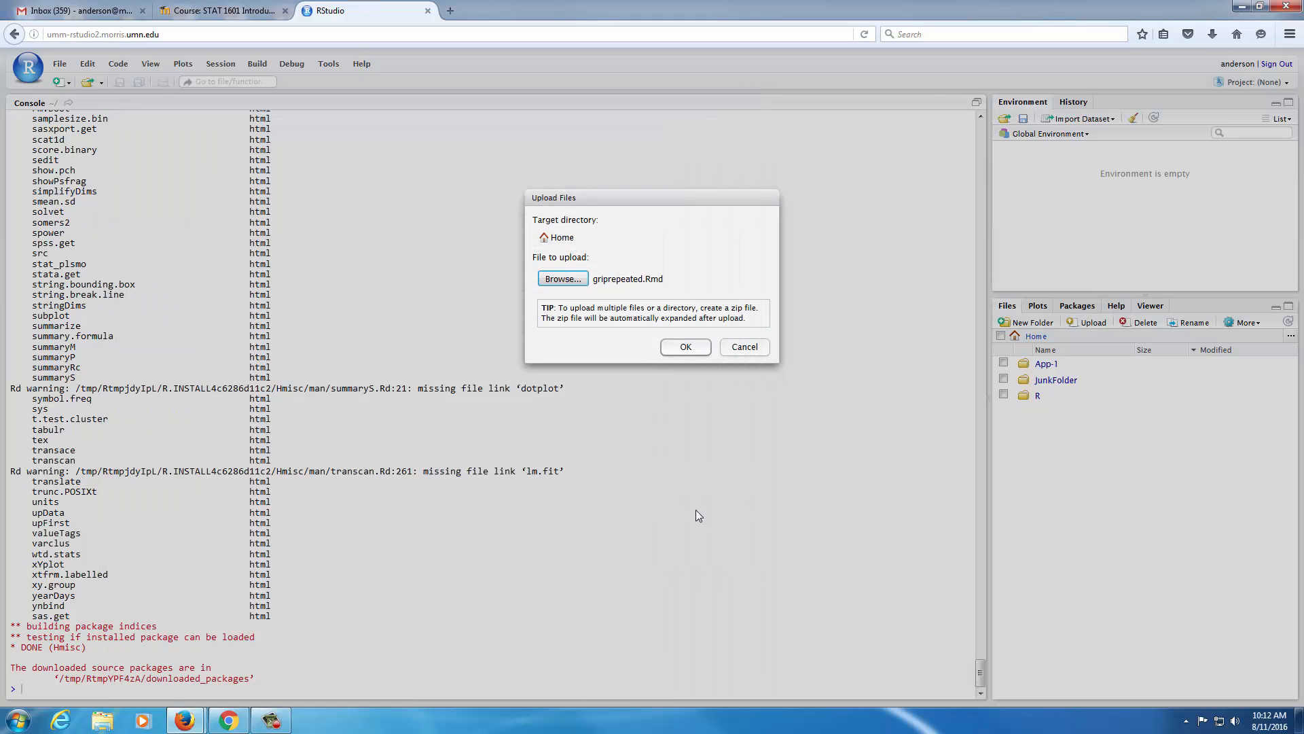
pyautogui.click(686, 347)
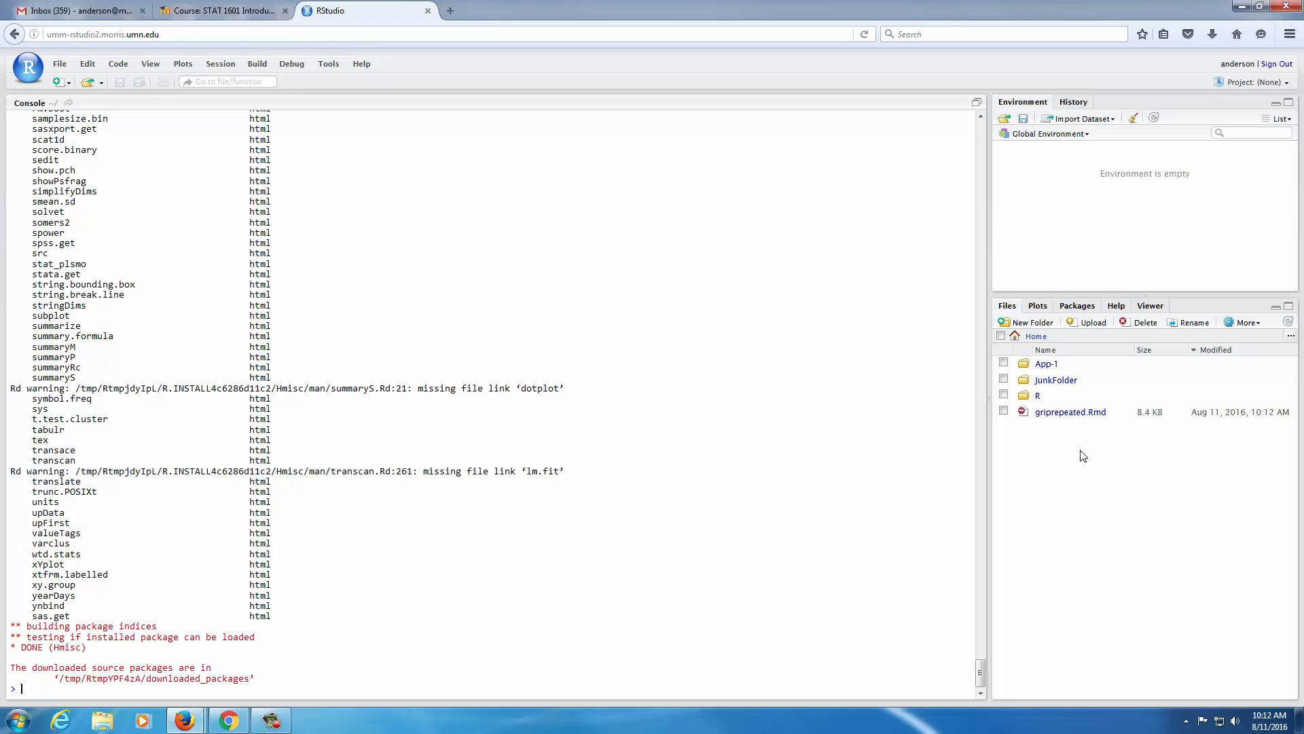
# Step: Export griprepeated.html from JunkFolder under its existing name and save the file to the computer
pyautogui.click(1045, 365)
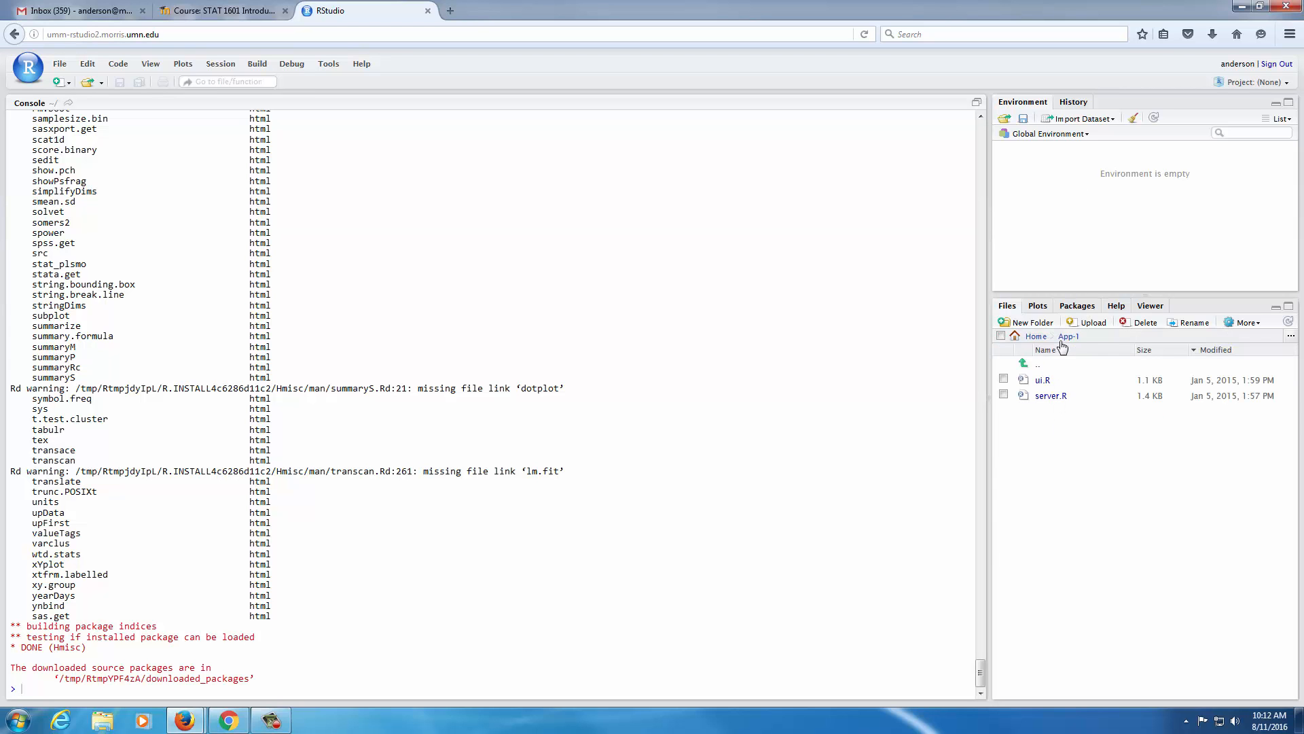
pyautogui.click(1038, 337)
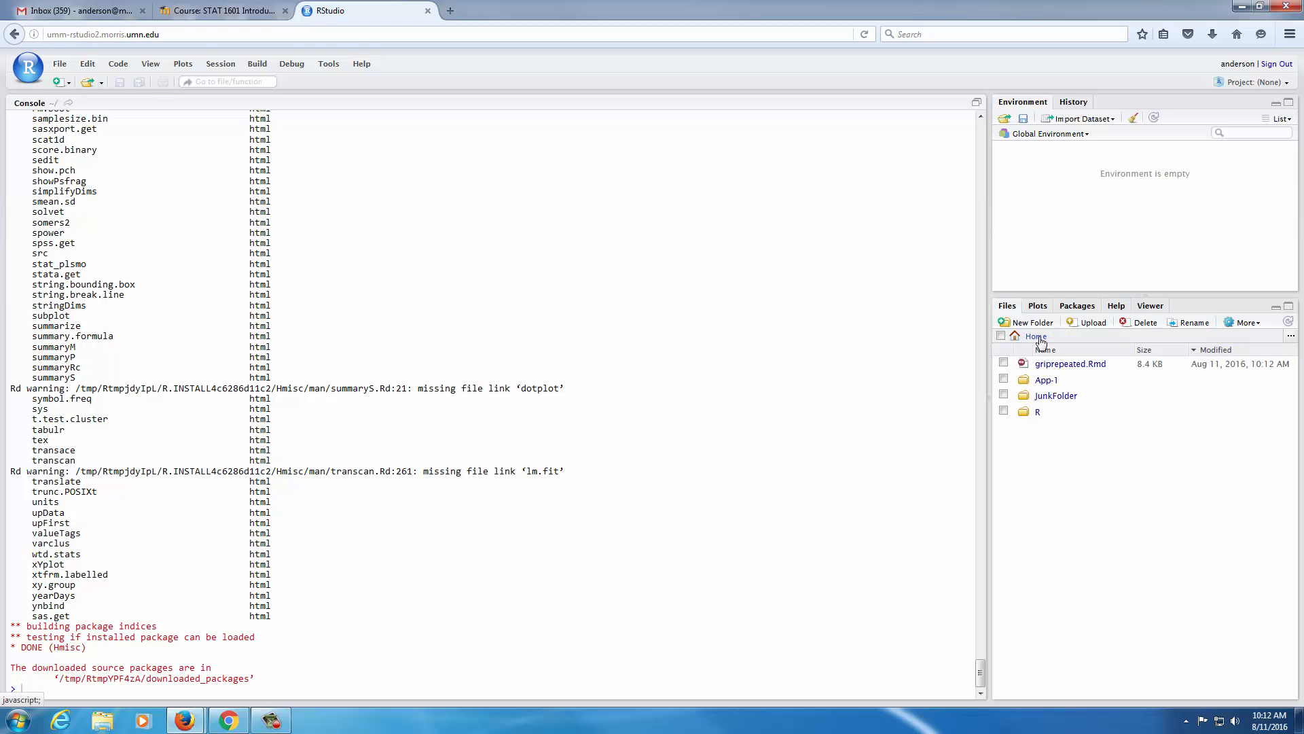
pyautogui.click(1057, 400)
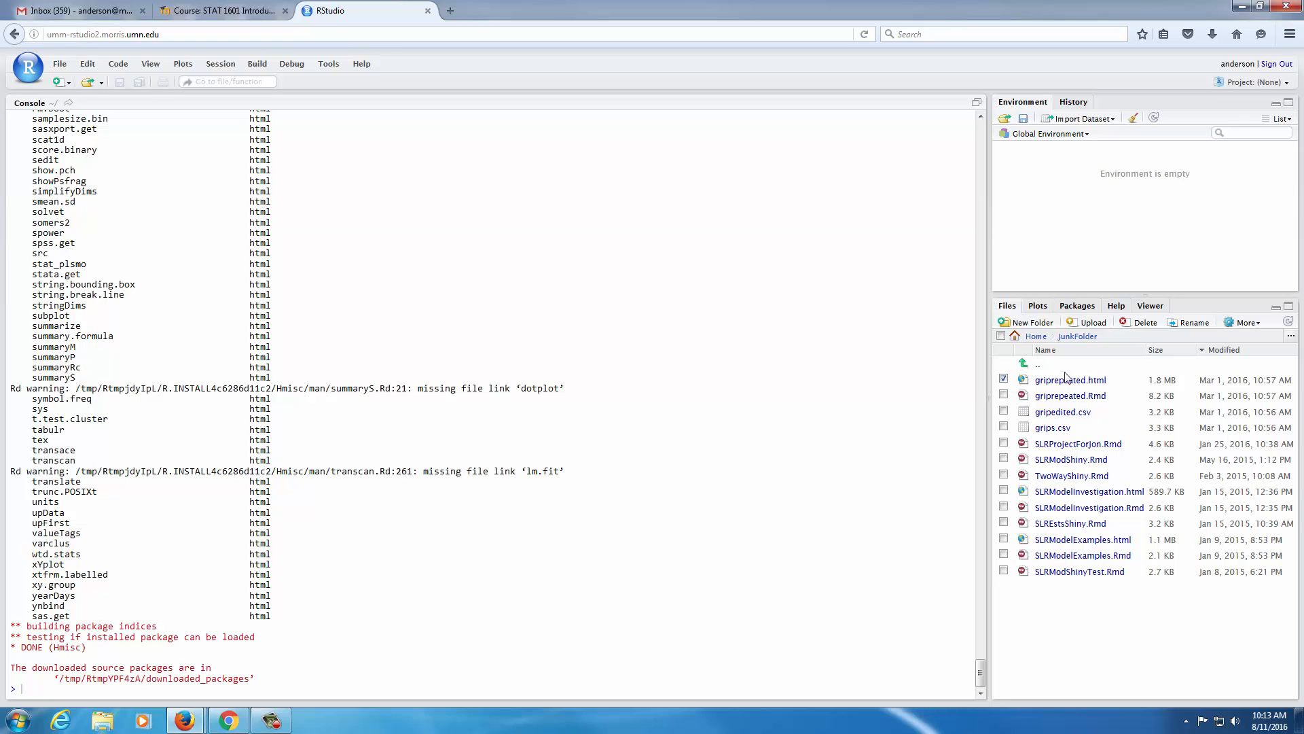
pyautogui.click(1250, 324)
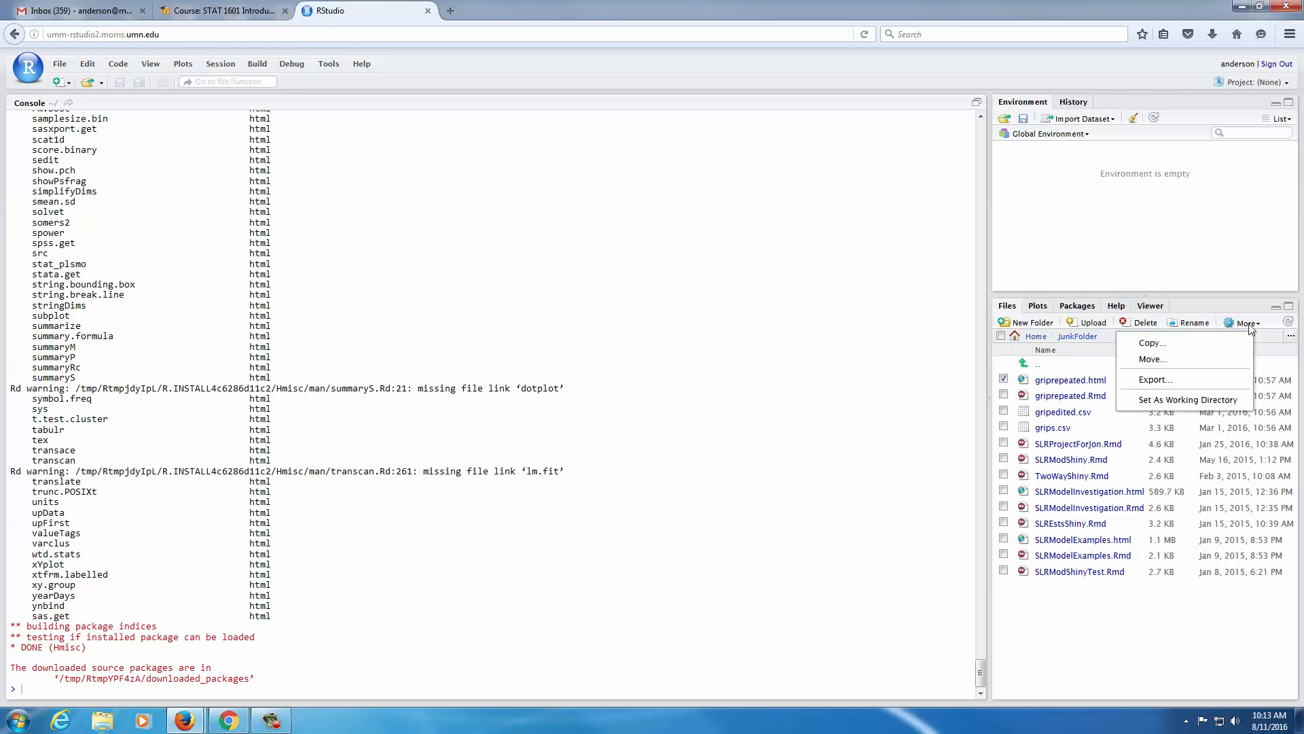
pyautogui.click(1167, 380)
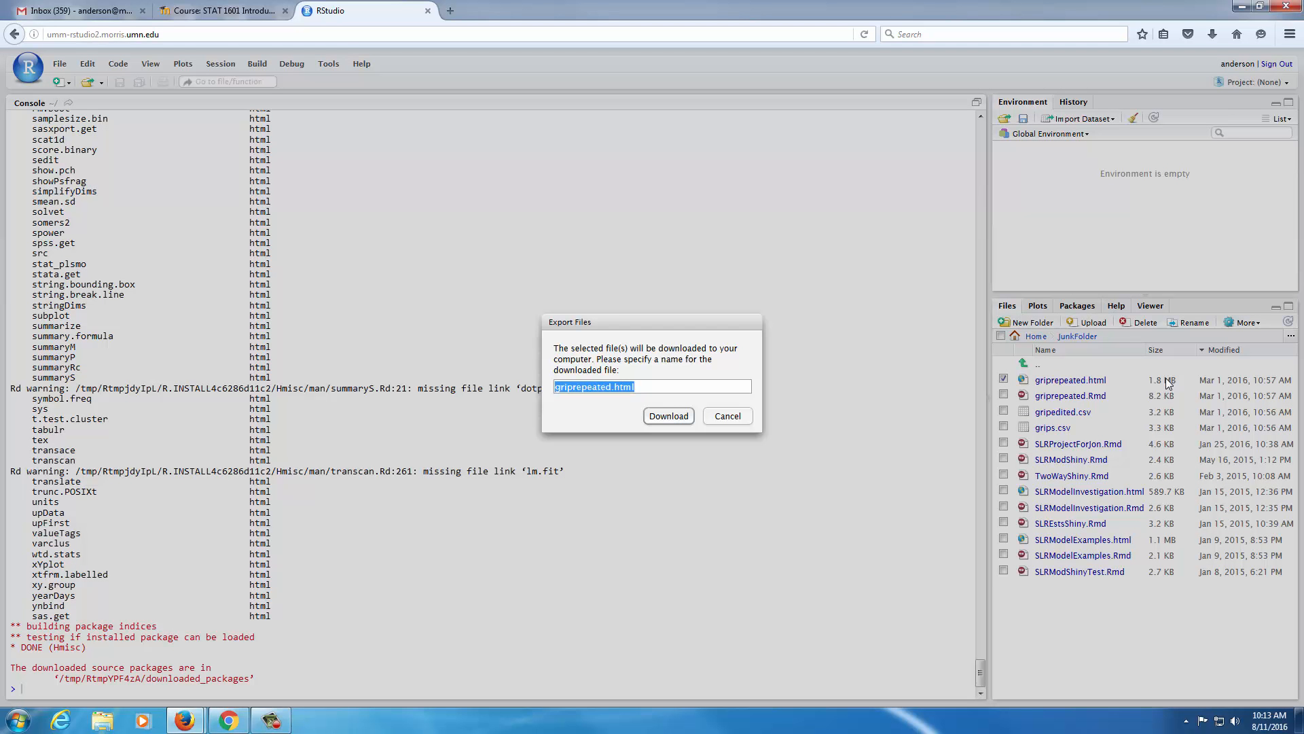
pyautogui.click(675, 417)
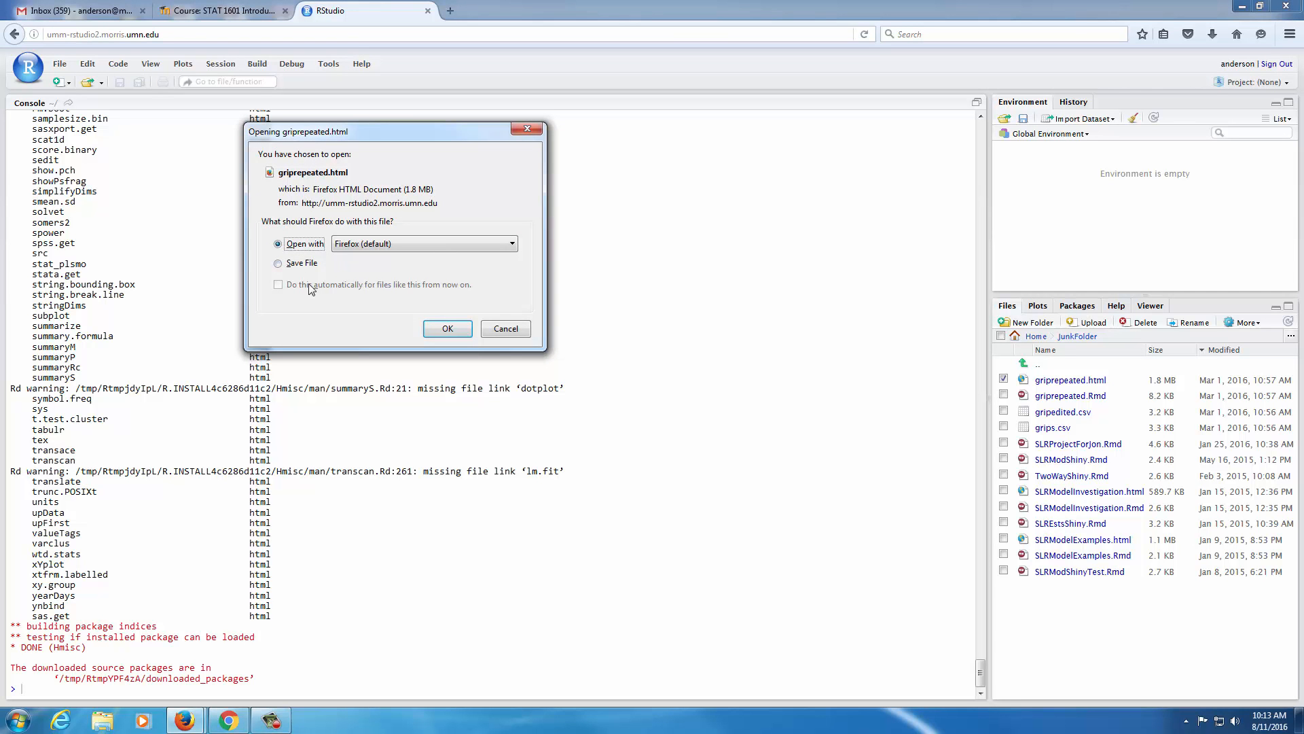
pyautogui.click(278, 264)
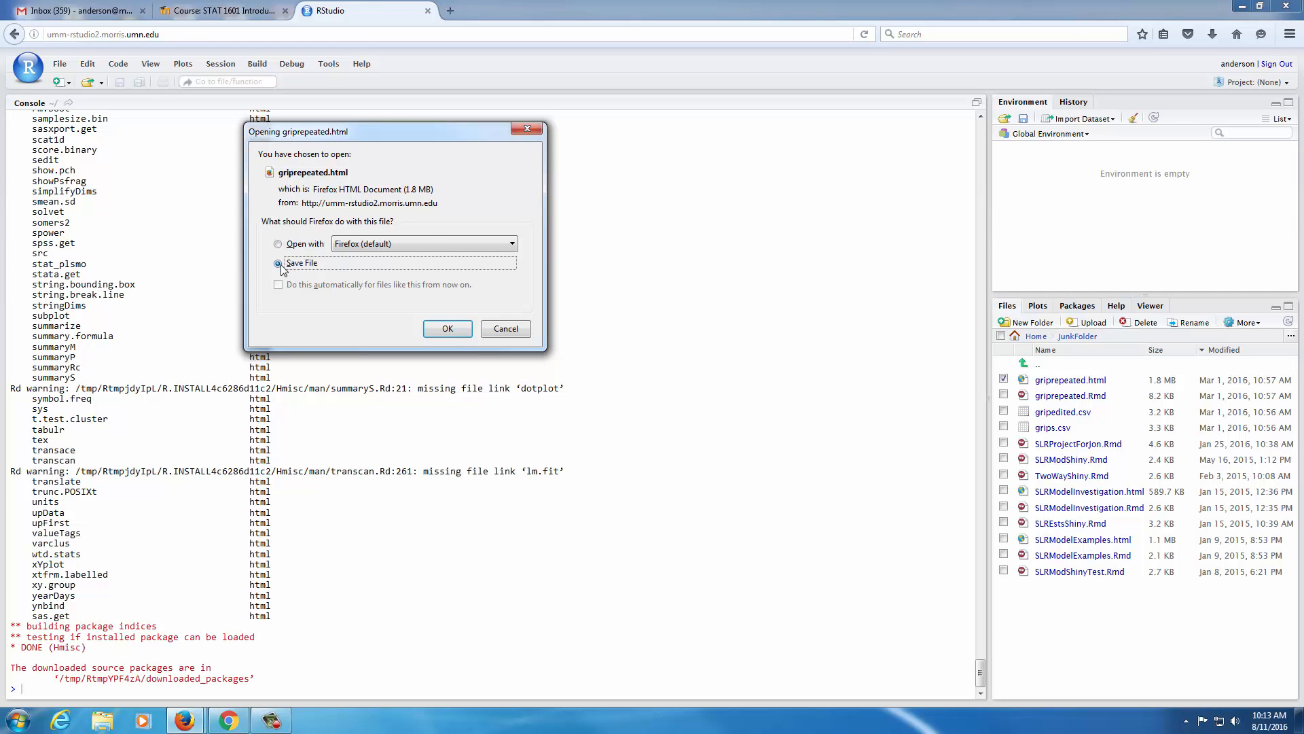
pyautogui.click(447, 329)
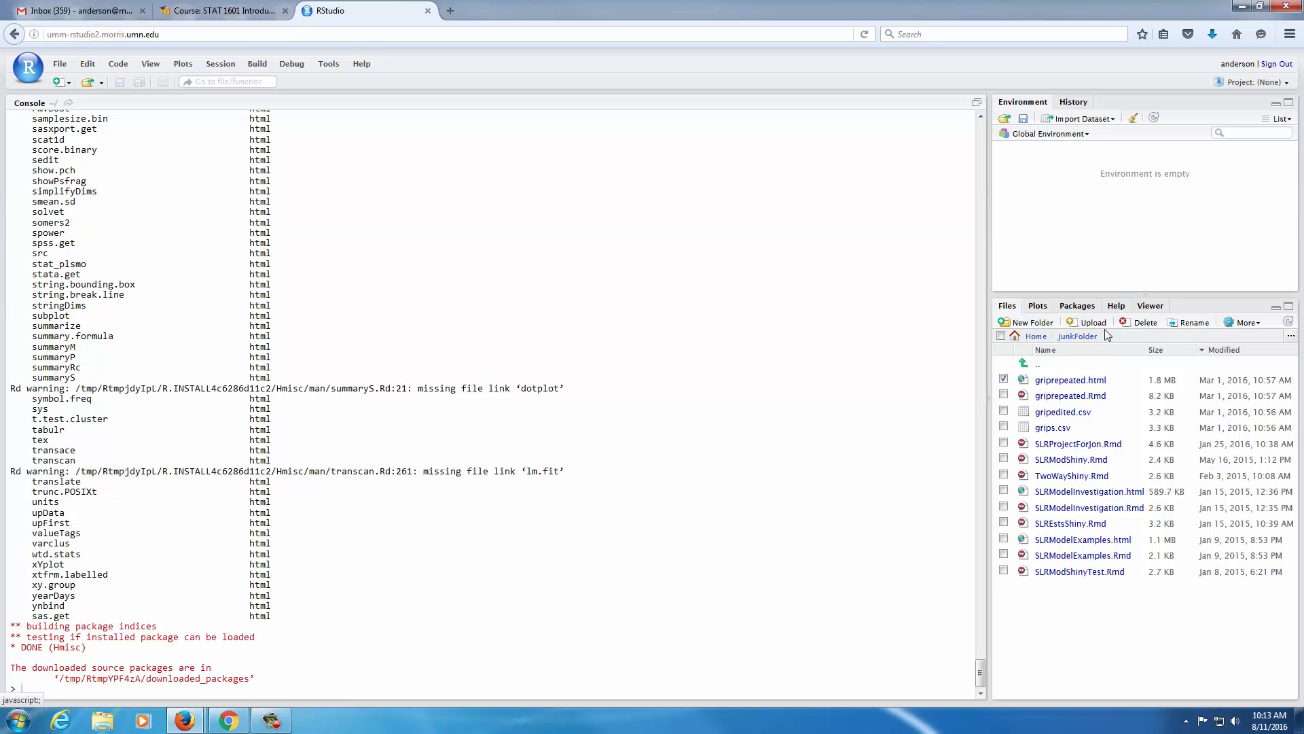
pyautogui.click(1254, 325)
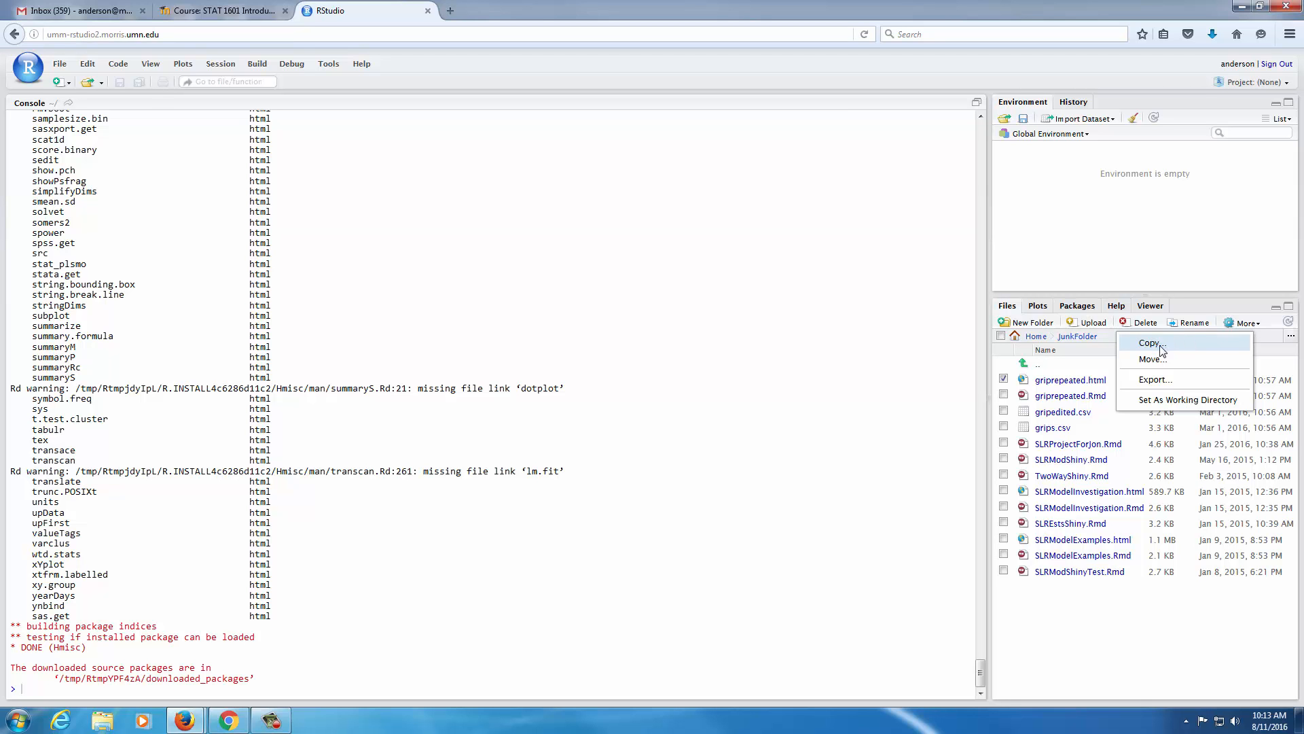
pyautogui.click(1169, 646)
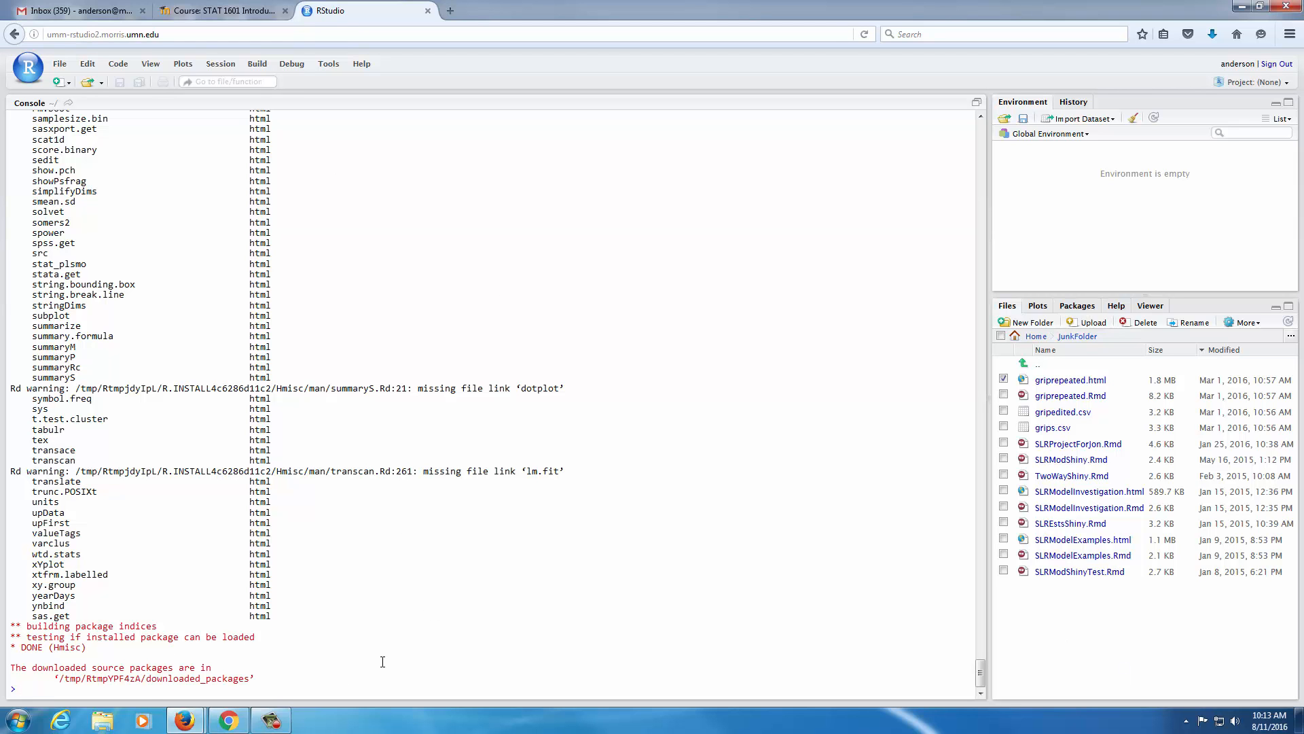
# Step: Add a run of empty prompt lines to the console beneath the package installation output
pyautogui.press('Return')
pyautogui.press('Return')
pyautogui.press('Return')
pyautogui.press('Return')
pyautogui.press('Return')
pyautogui.press('Return')
pyautogui.press('Return')
pyautogui.press('Return')
pyautogui.press('Return')
pyautogui.press('Return')
pyautogui.press('Return')
pyautogui.press('Return')
pyautogui.press('Return')
pyautogui.press('Return')
pyautogui.press('Return')
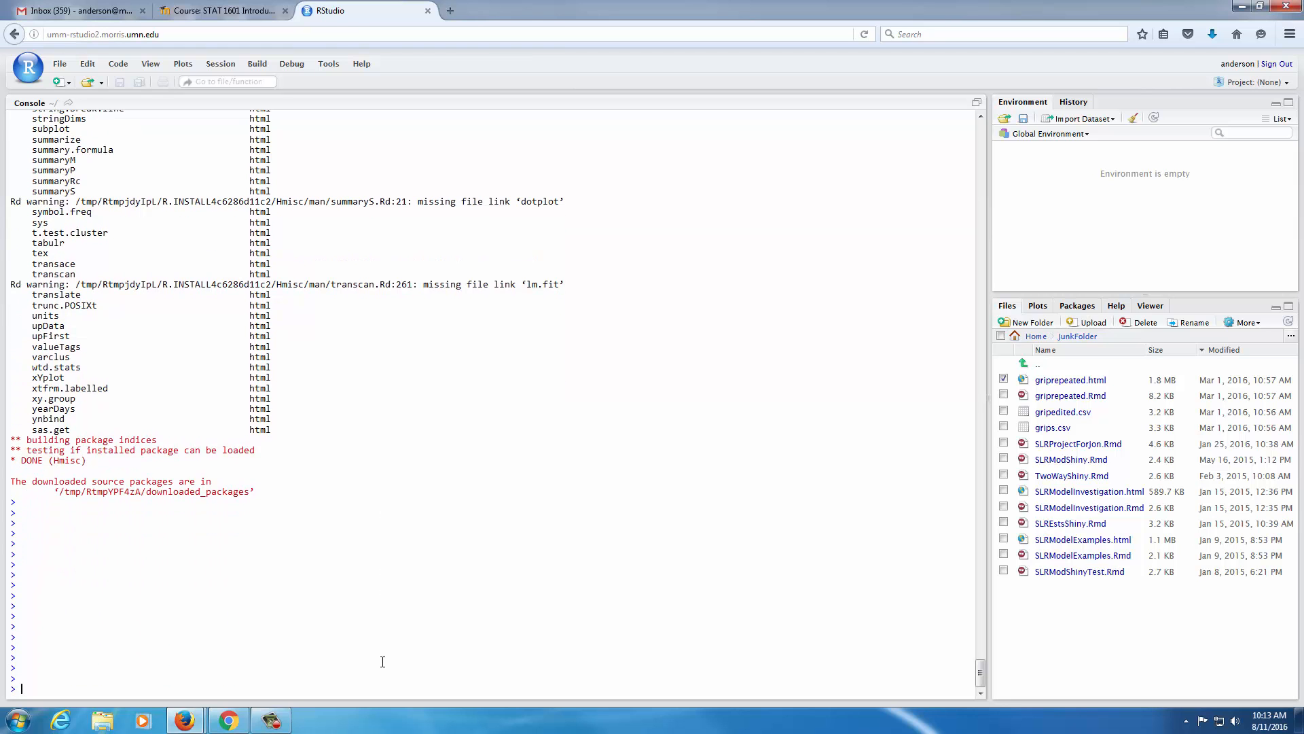
# Step: Assign x <-c(2,4,6) in the console and evaluate x*3 and 3*4
pyautogui.write('x <-c(2,4,6')
pyautogui.press('Return')
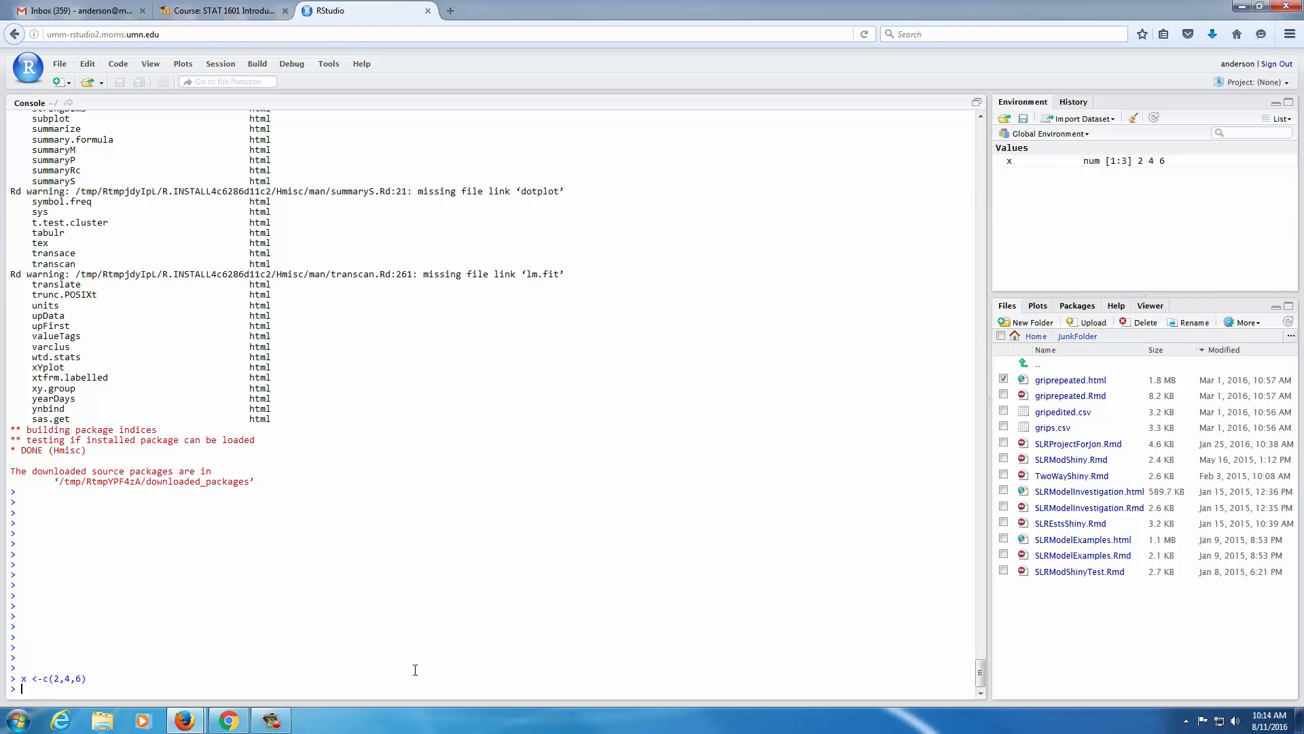
pyautogui.write('3')
pyautogui.press('Return')
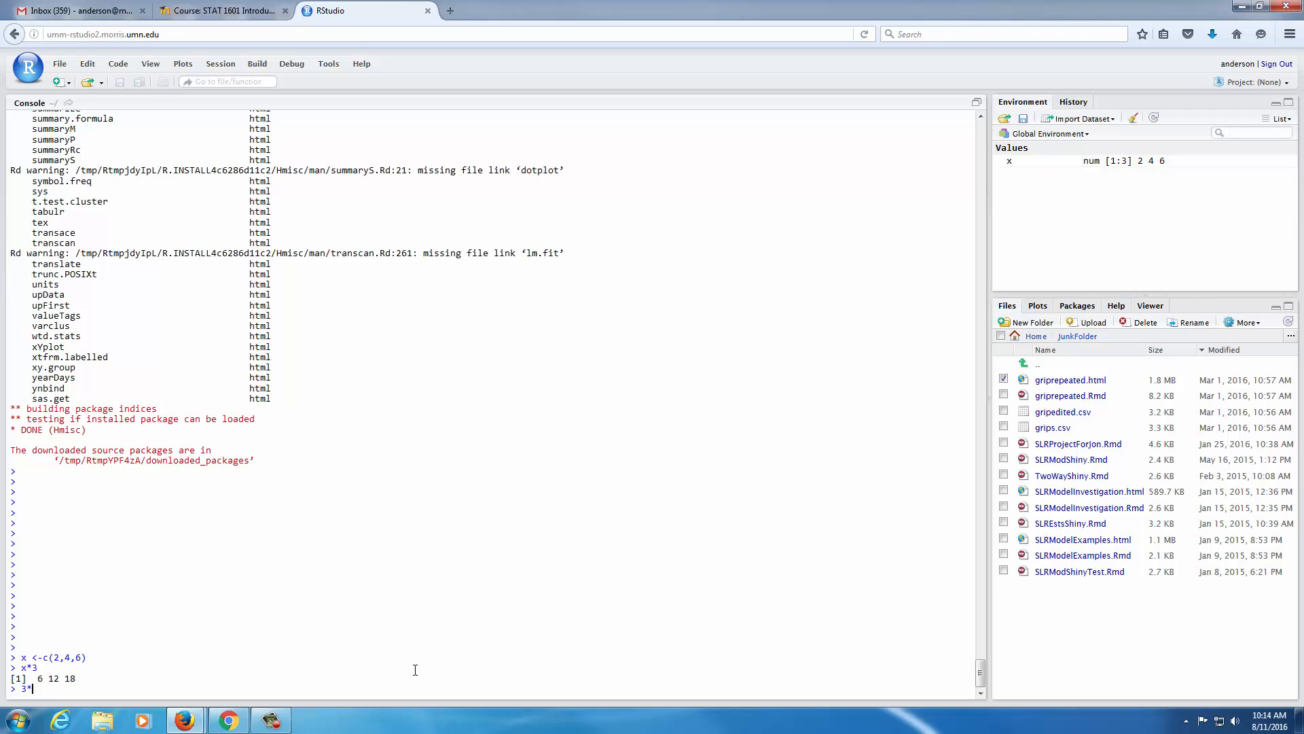
pyautogui.write('4')
pyautogui.press('Return')
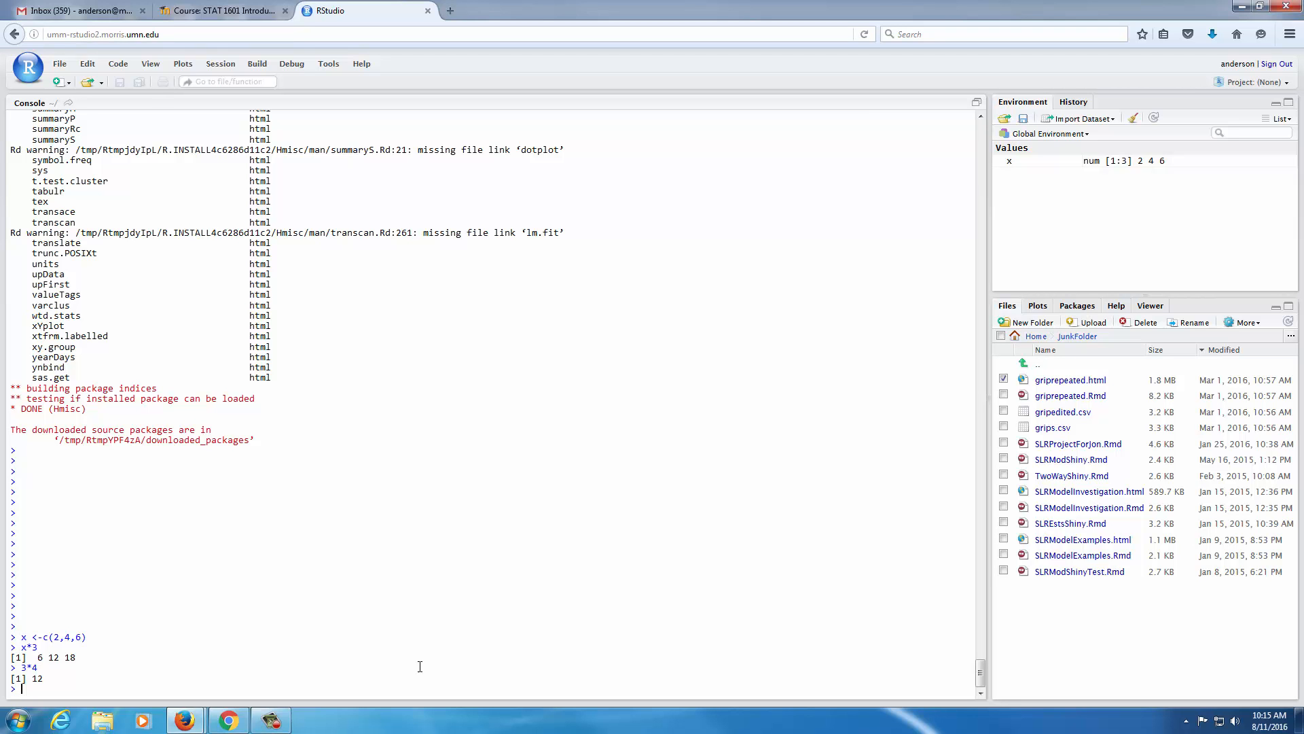
# Step: Sign out of RStudio and close its page, reopening the sign-in page from the course's R Studio Web Server link
pyautogui.click(1282, 67)
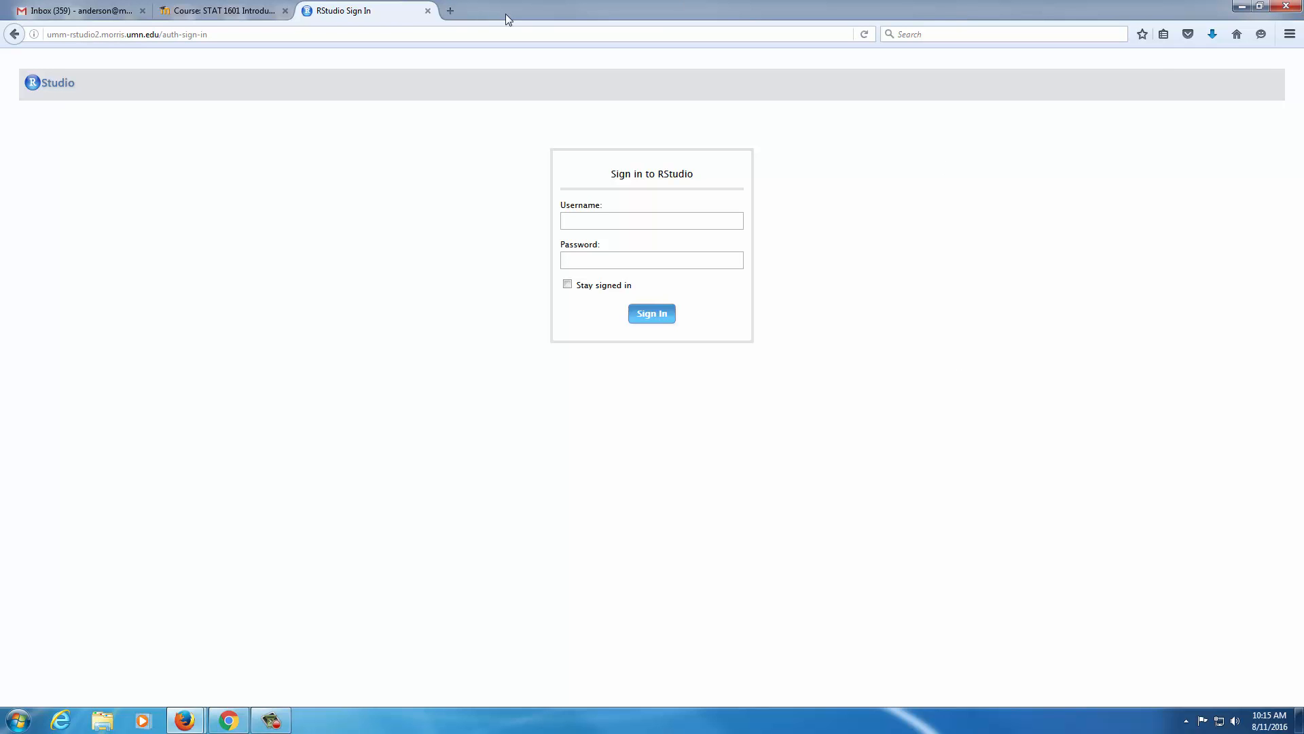
pyautogui.click(428, 11)
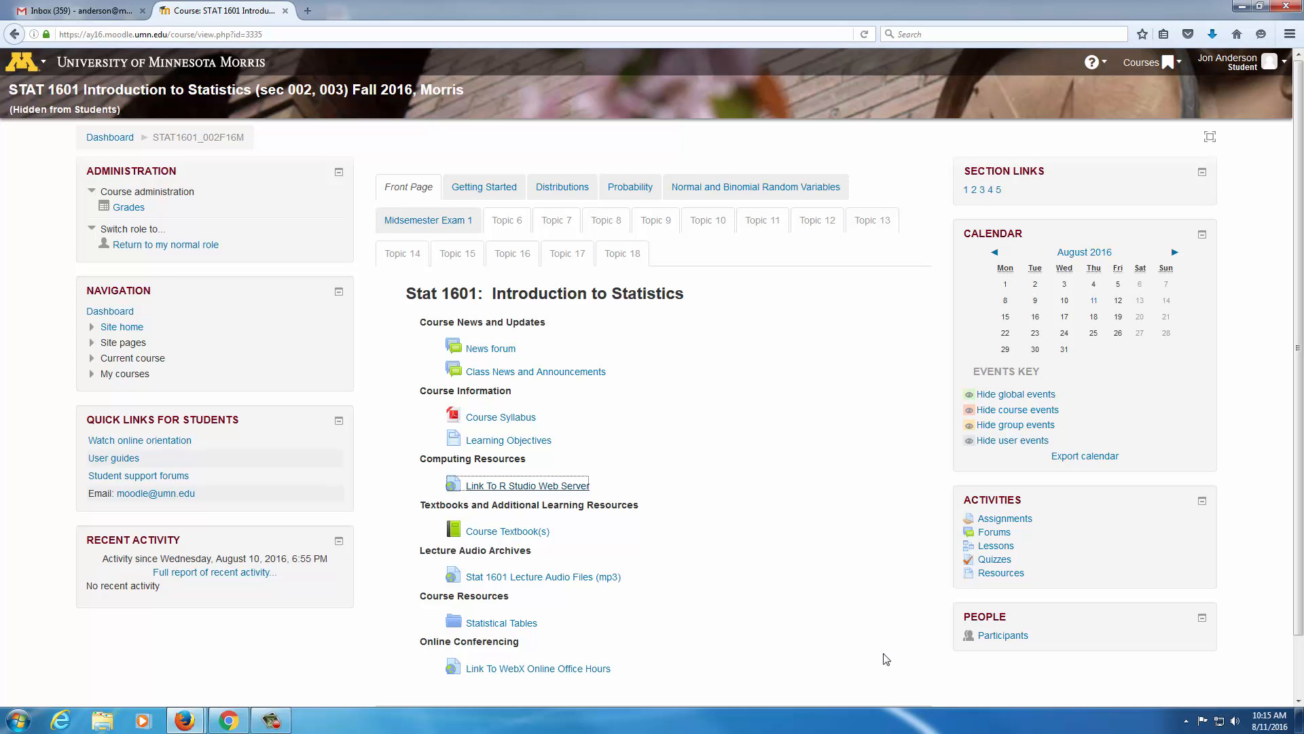
pyautogui.click(541, 488)
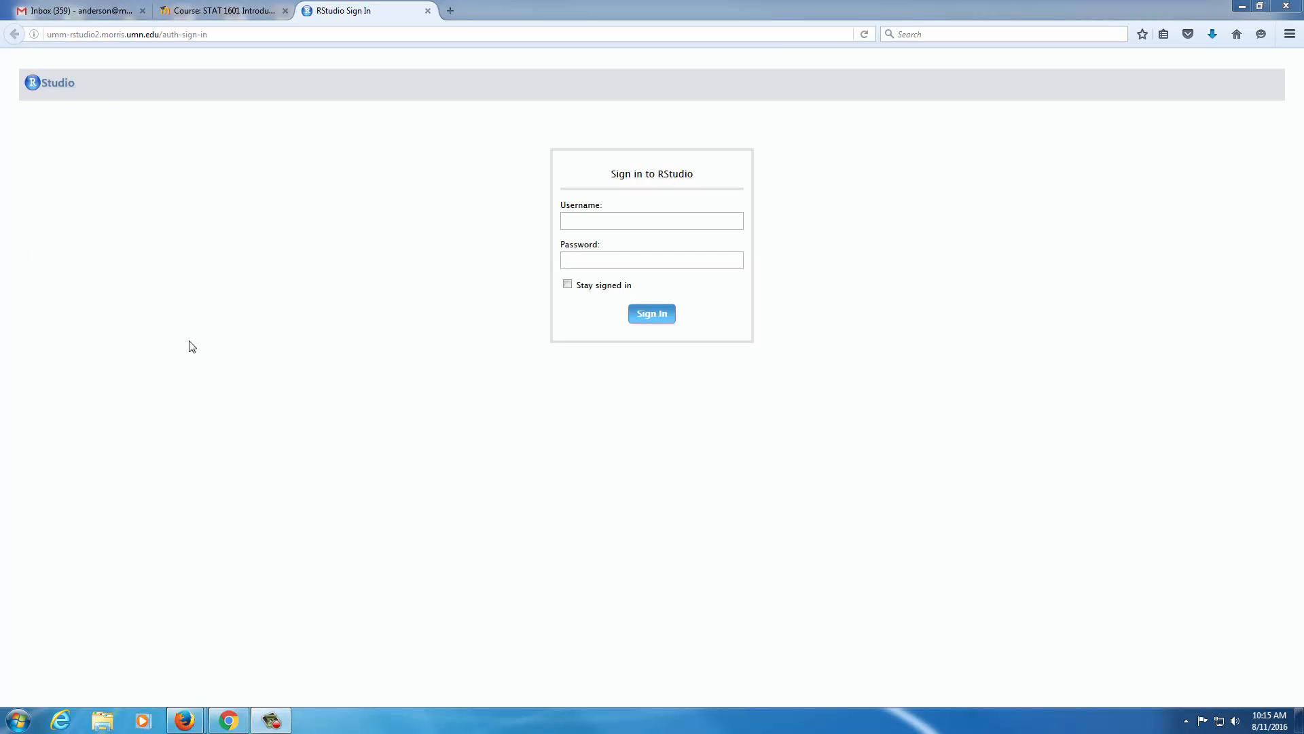
# Step: Sign in to RStudio with the account username and password, leaving Stay signed in off
pyautogui.click(690, 223)
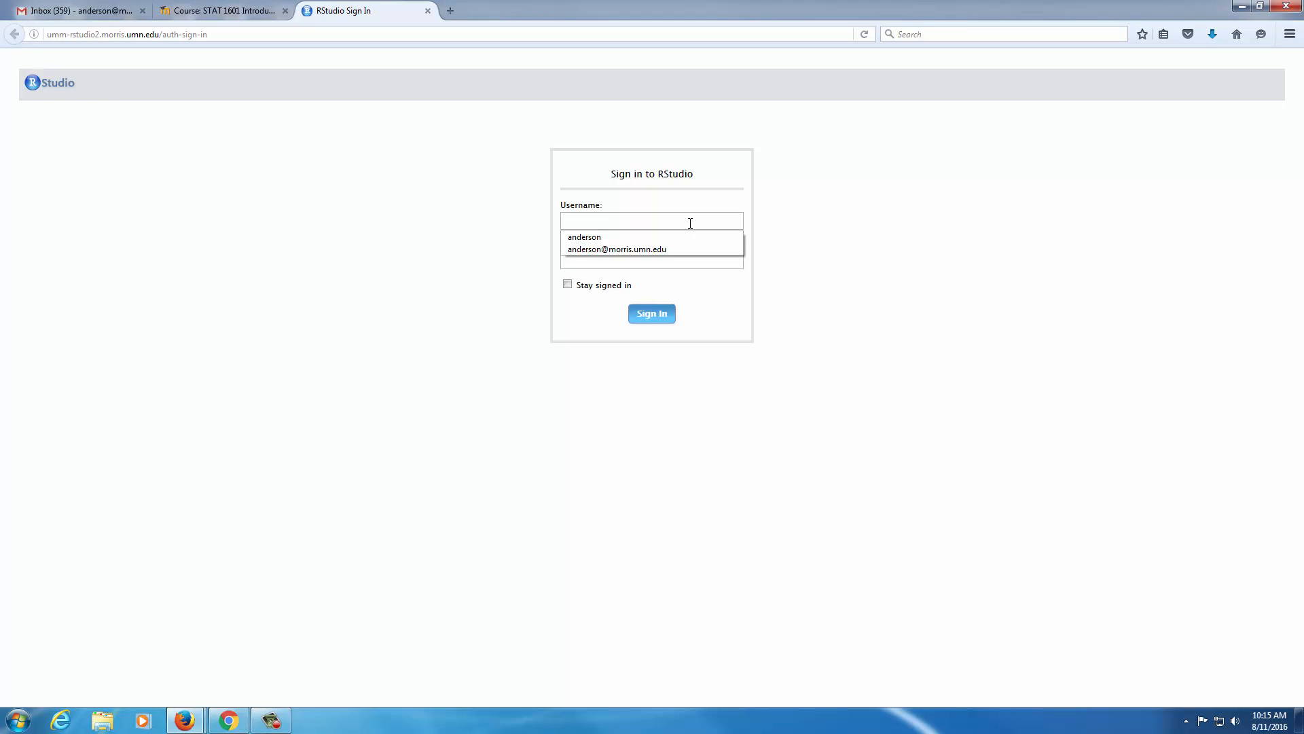
pyautogui.write('anderson')
pyautogui.press('Tab')
pyautogui.write('****')
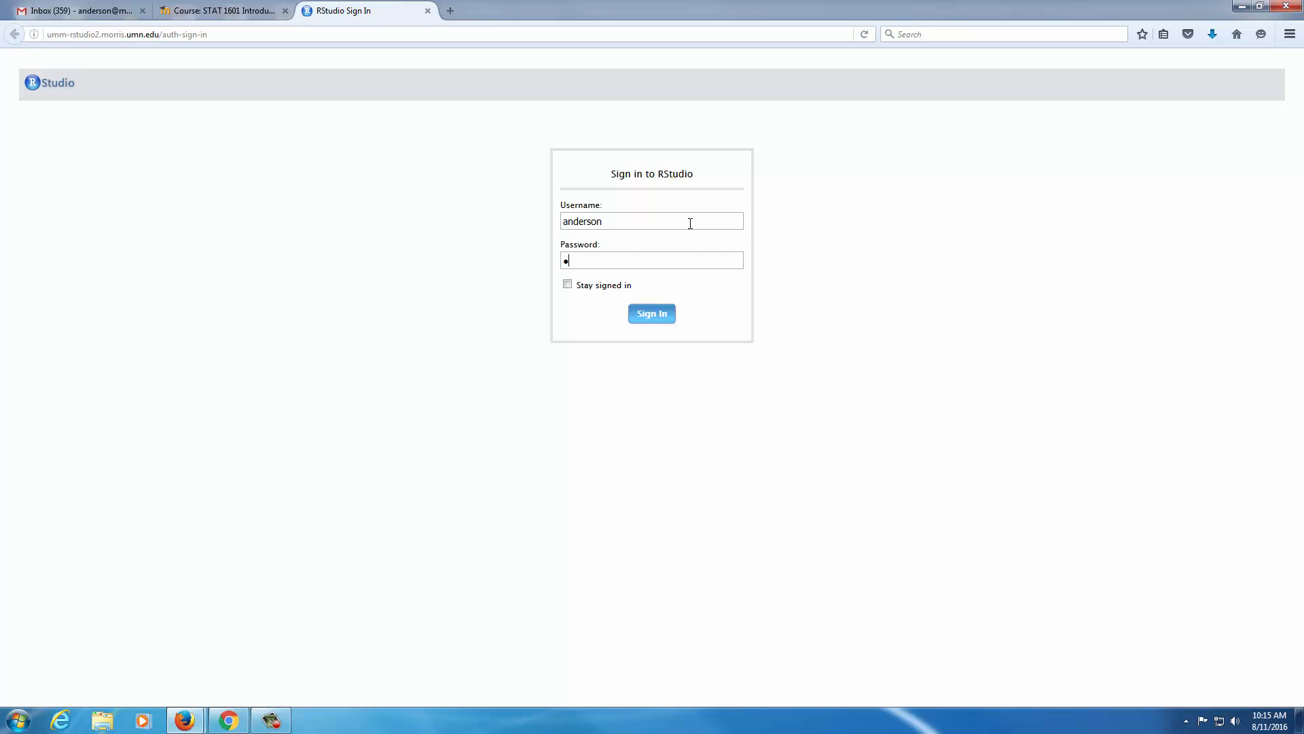
pyautogui.write('*********')
pyautogui.press('Return')
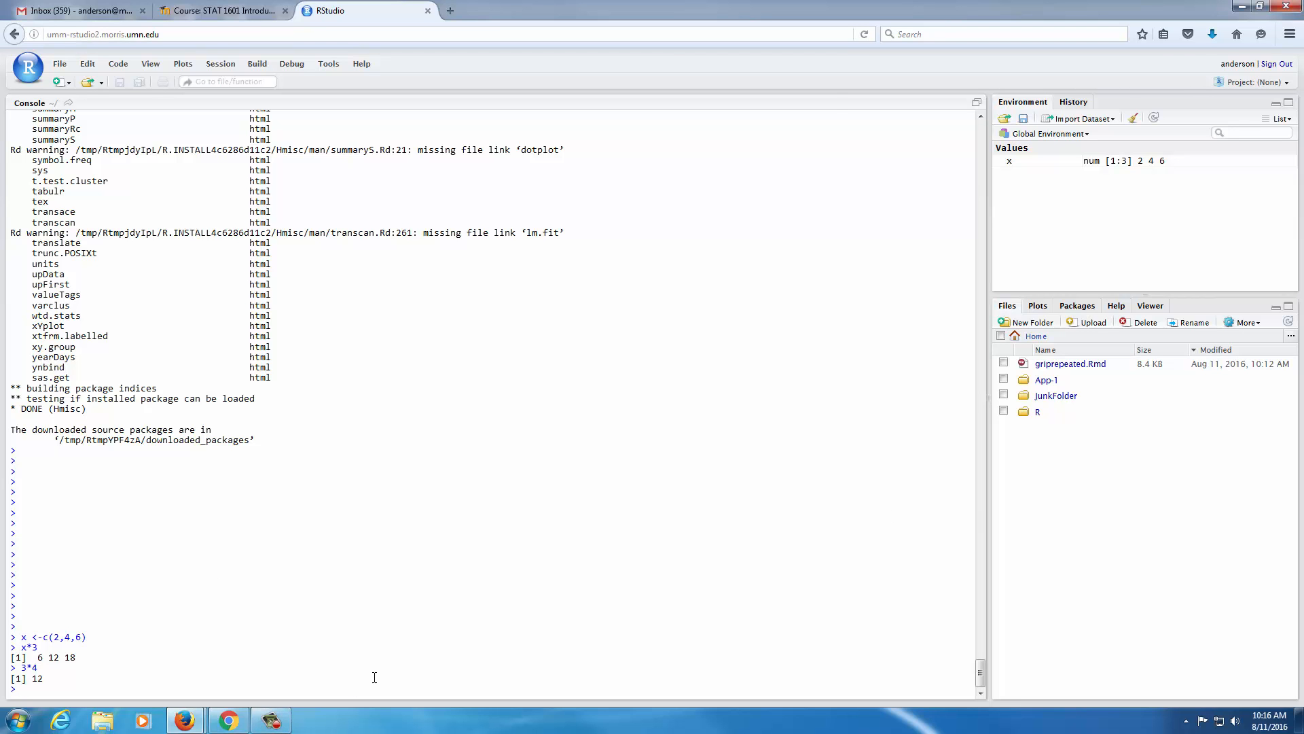
# Step: Run plot(x) in the console, view the plot enlarged in its own window, and close that window
pyautogui.write('plot(x')
pyautogui.press('Return')
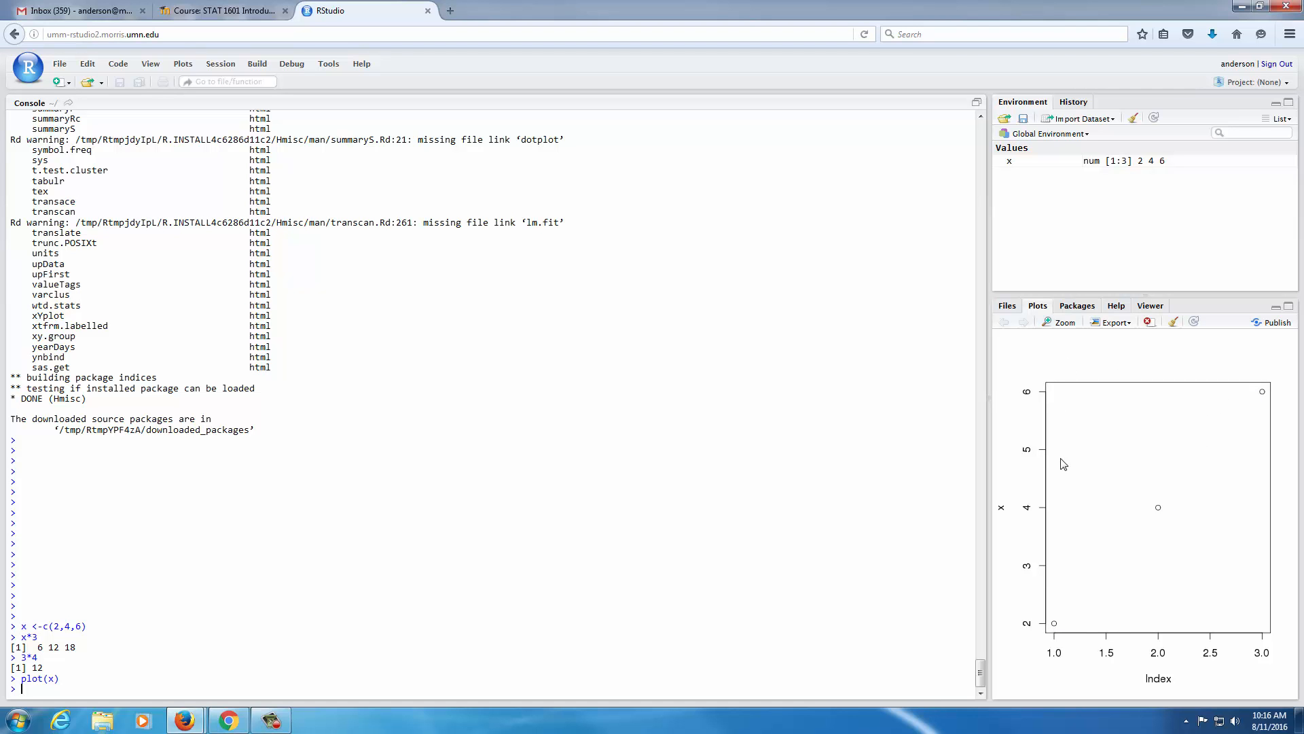
pyautogui.click(1061, 325)
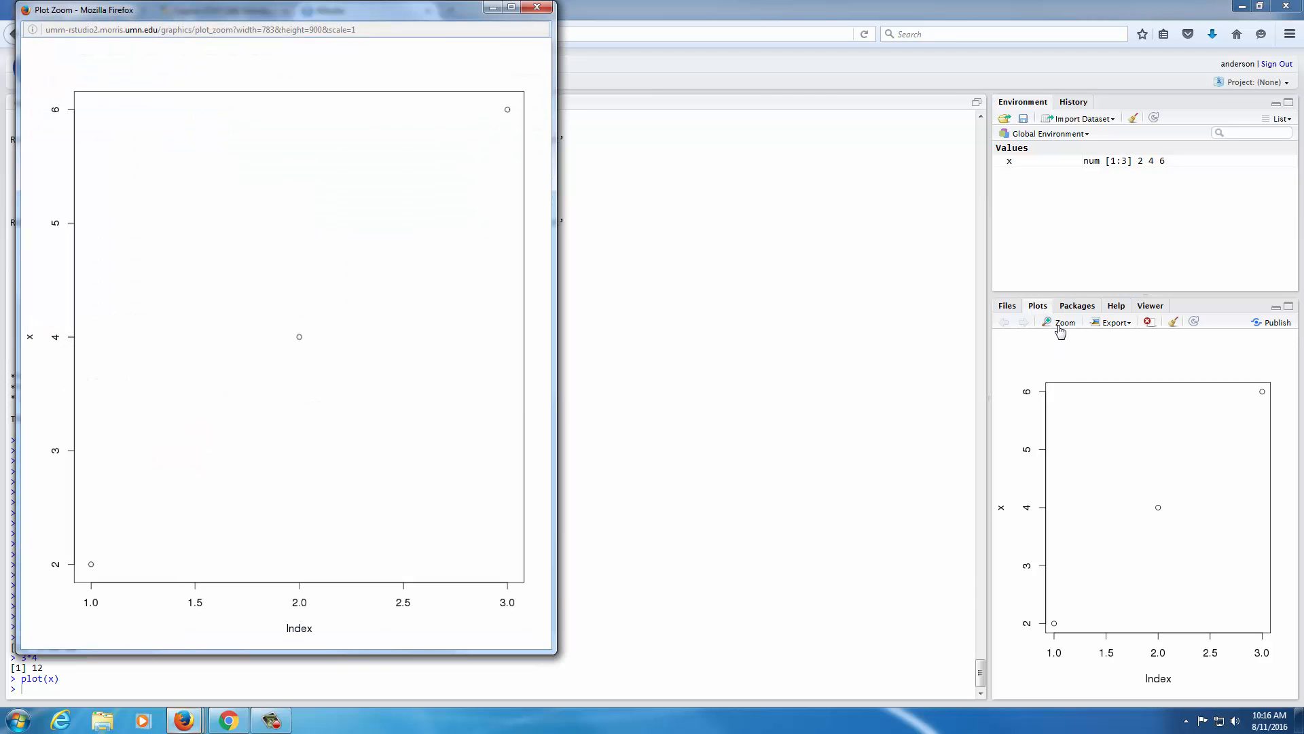
pyautogui.click(537, 7)
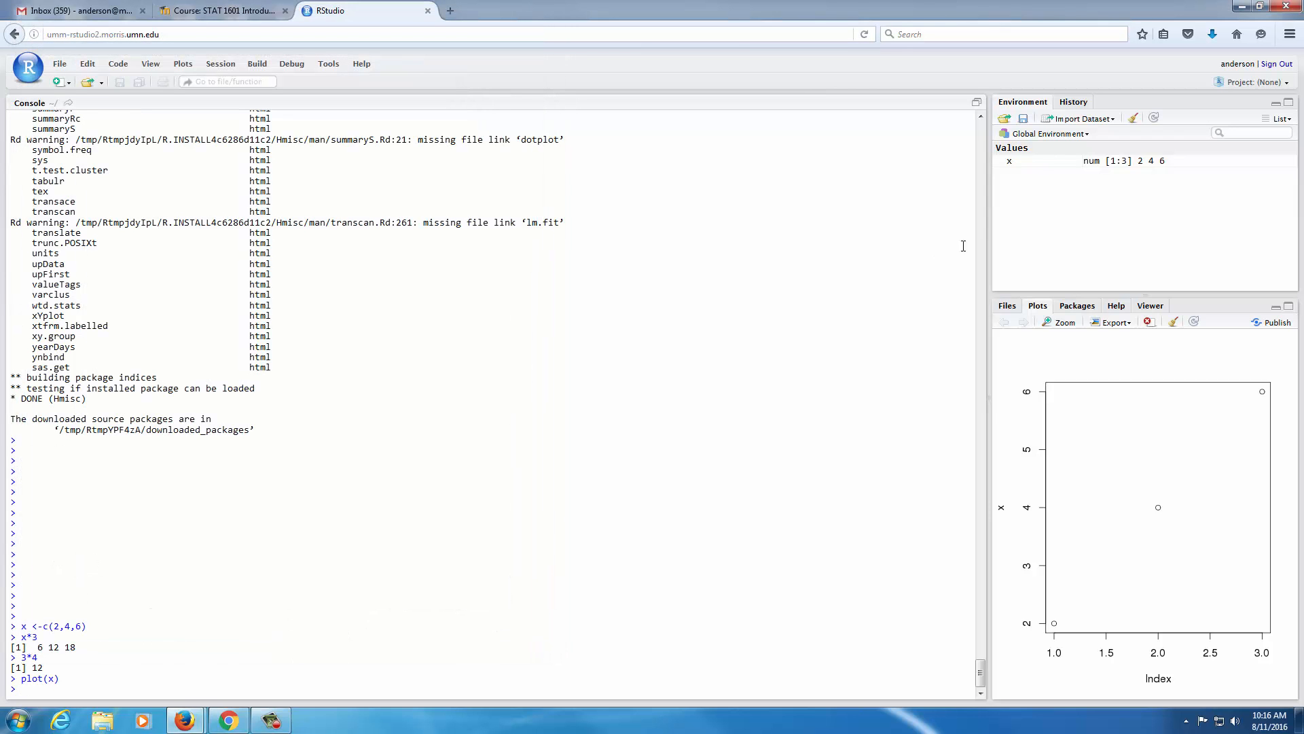
# Step: Return from the plot to the Home folder's file listing and sign out of RStudio
pyautogui.click(1007, 307)
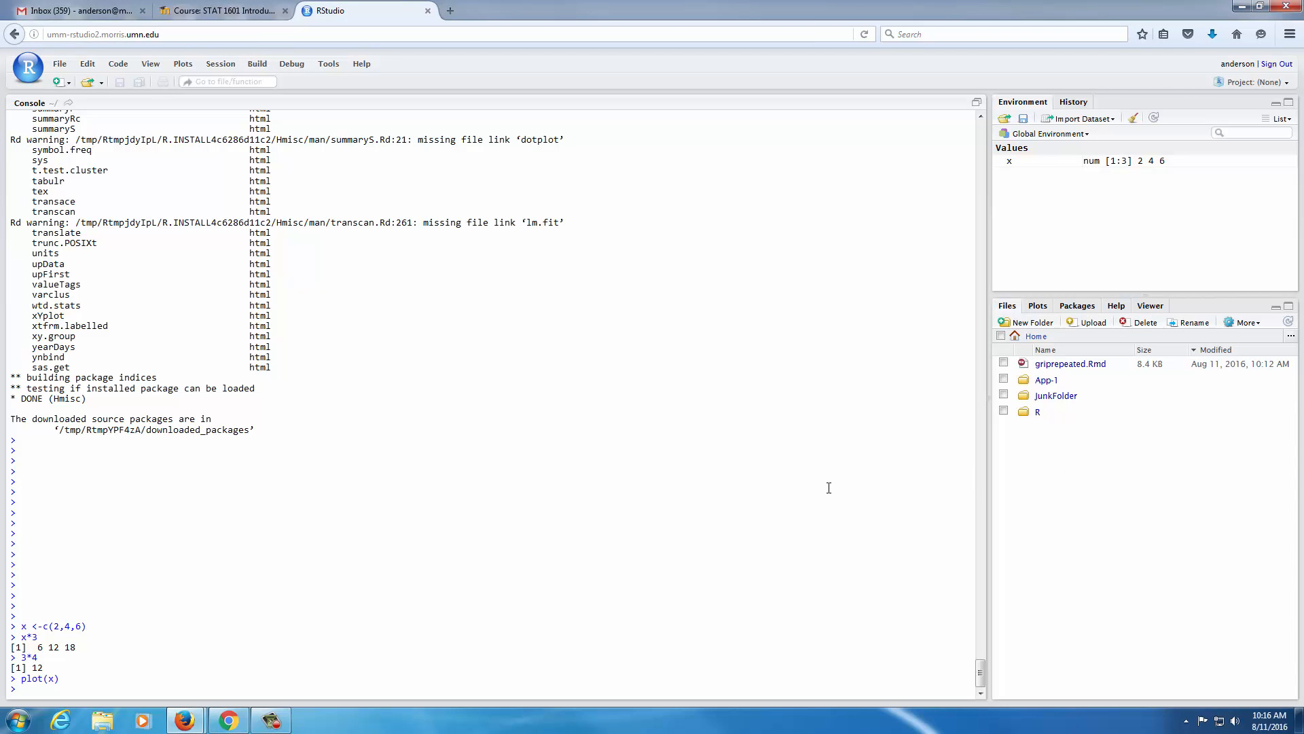
pyautogui.click(1276, 65)
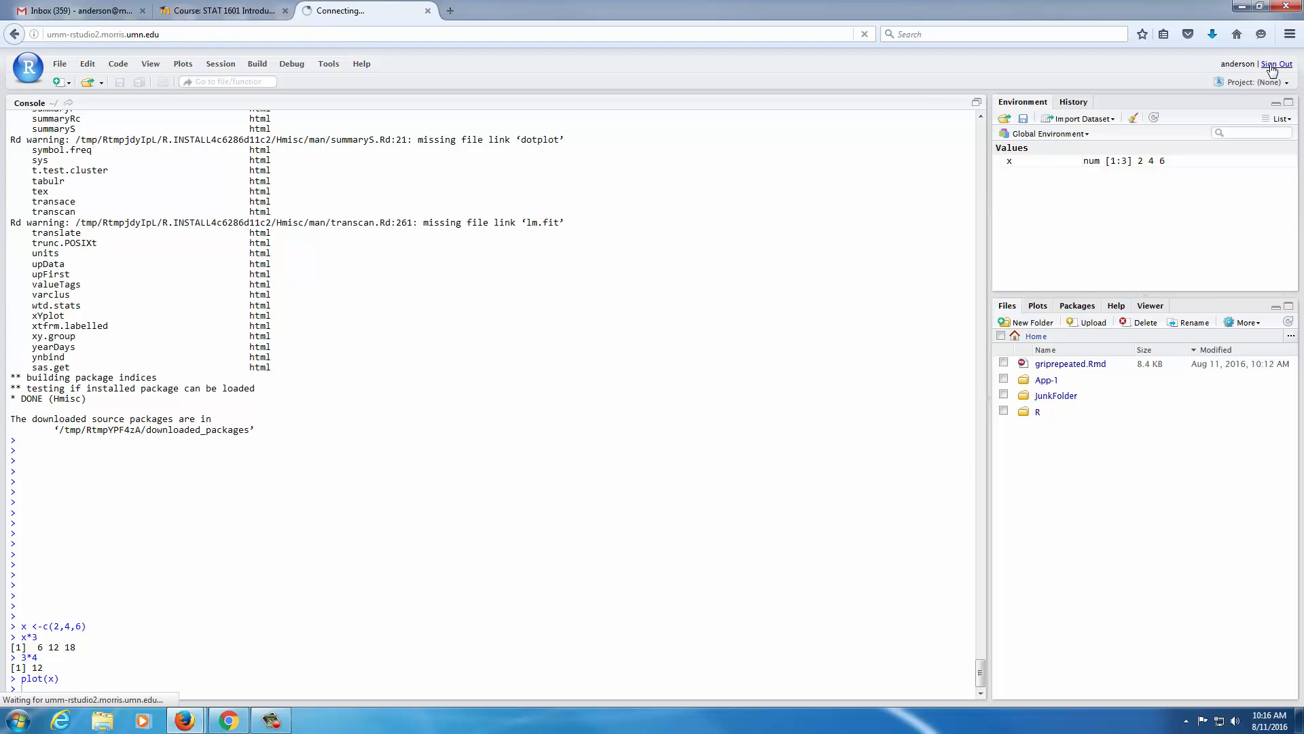